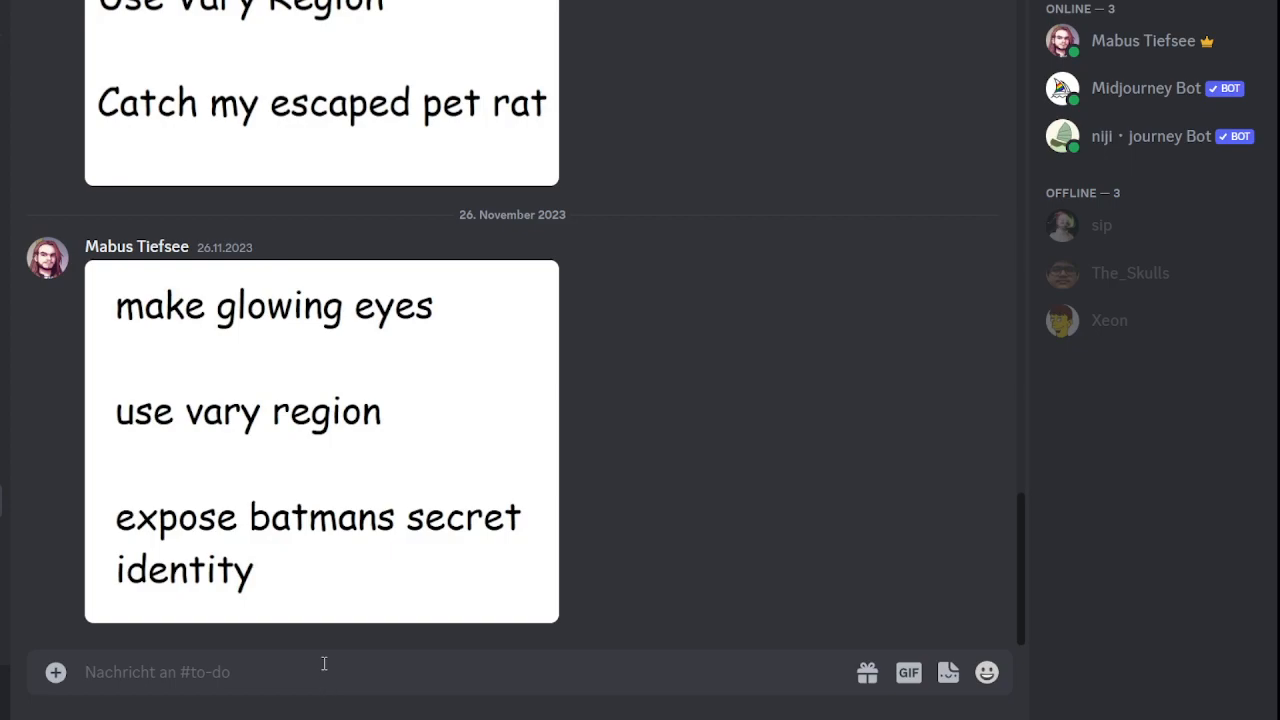
# - Open the Midjourney Bot settings with the /settings command and toggle Remix mode off and back on
pyautogui.write('/')
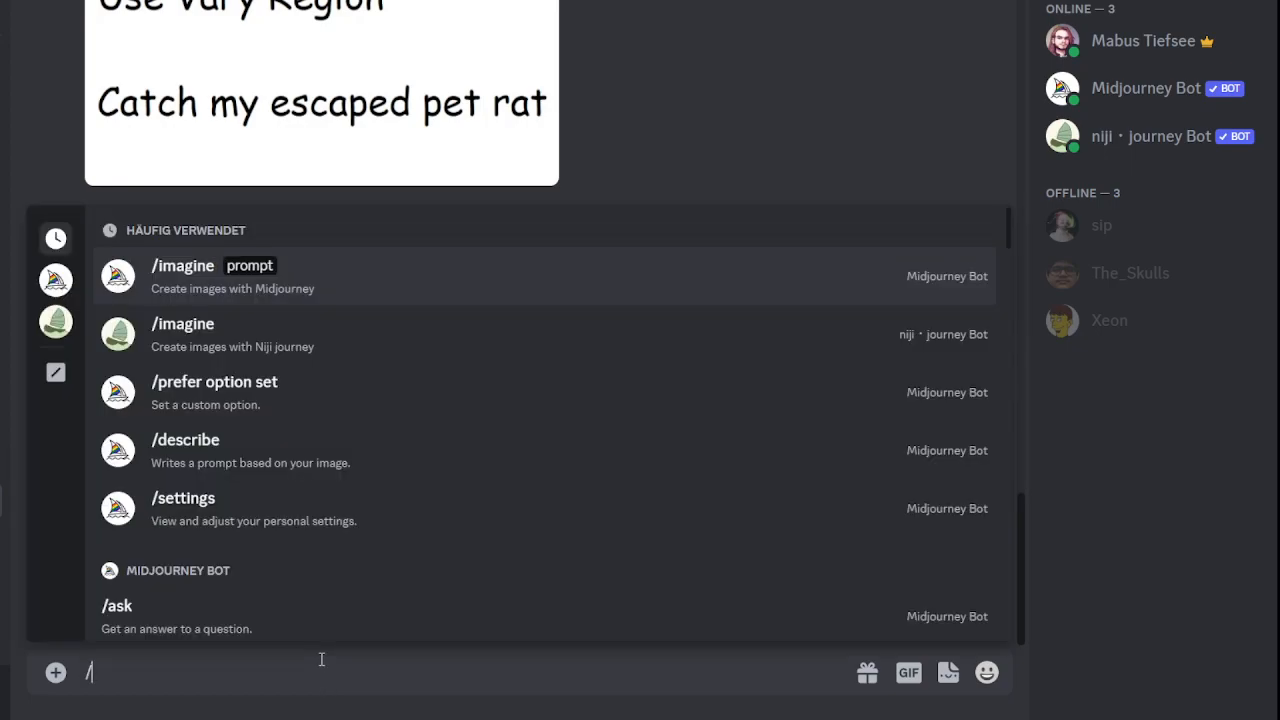
pyautogui.write('sett')
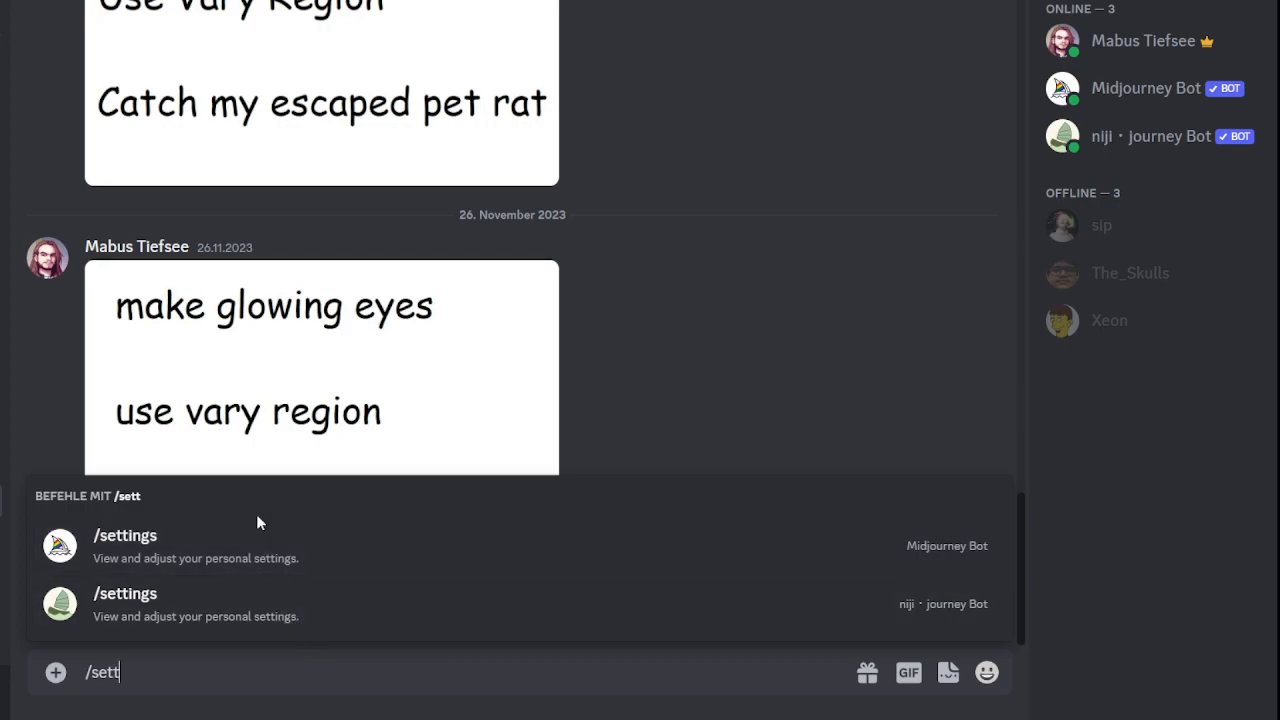
pyautogui.click(257, 522)
pyautogui.press('Return')
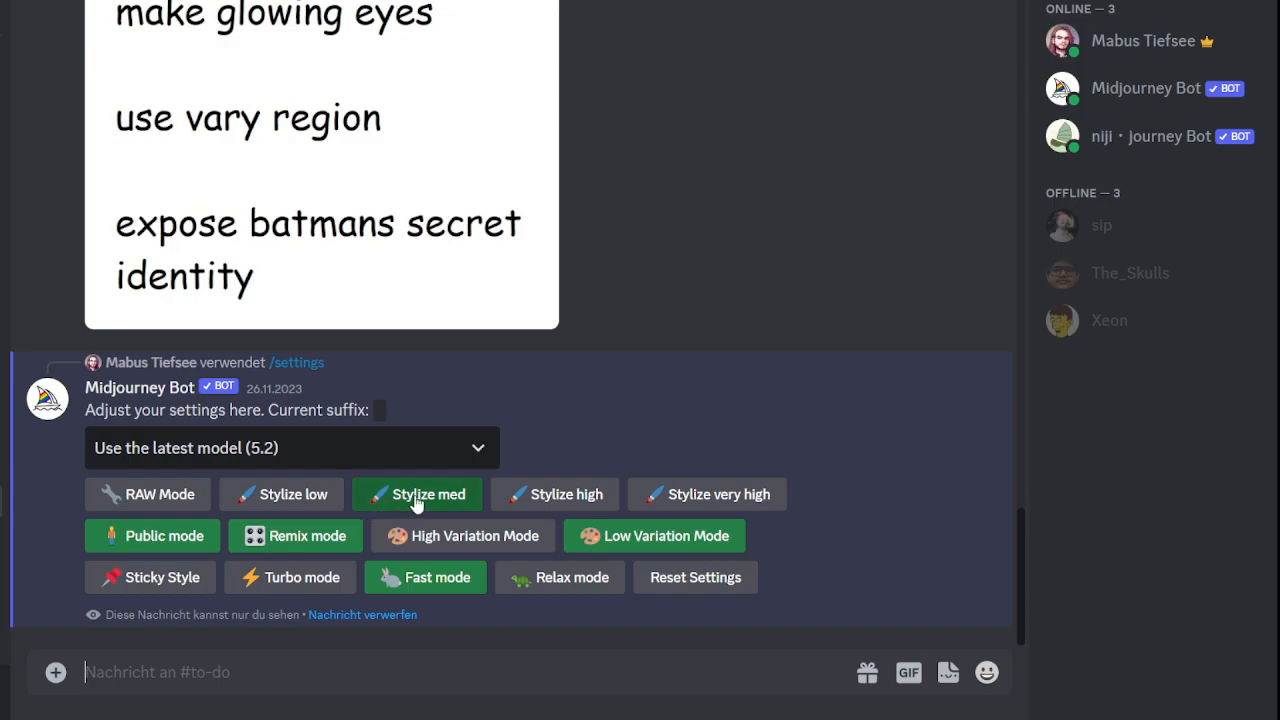
pyautogui.click(285, 546)
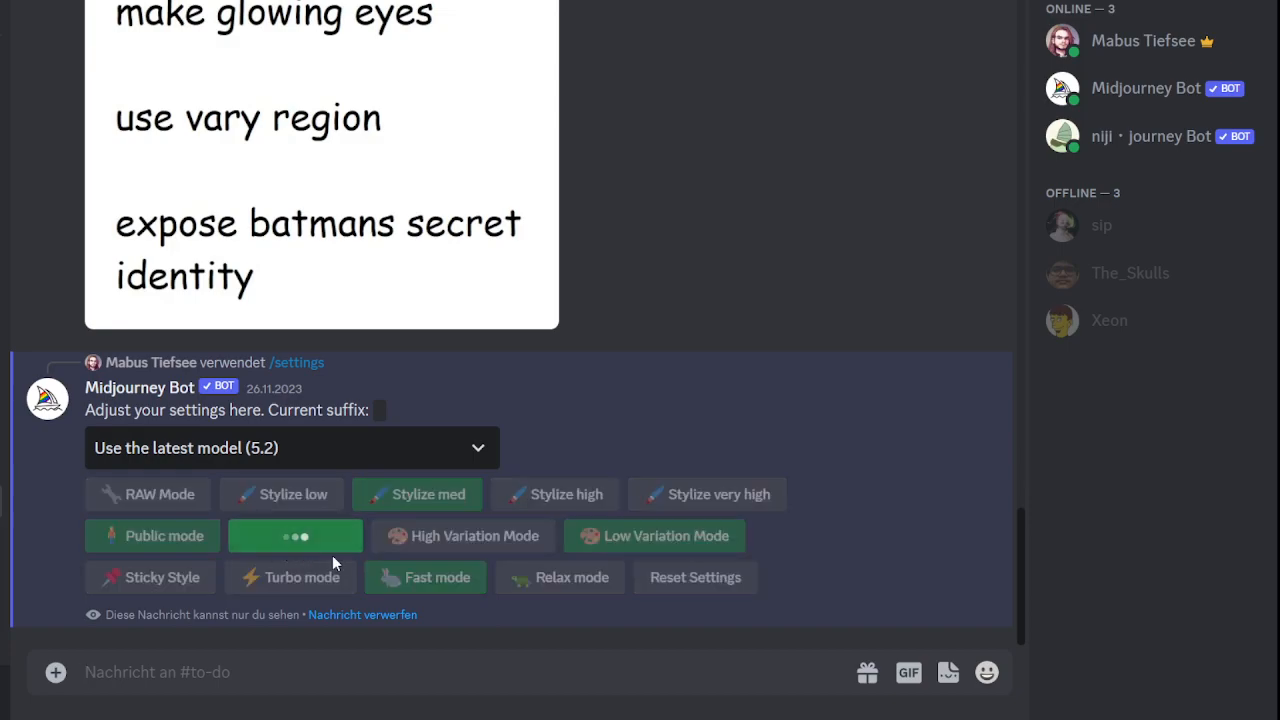
pyautogui.click(320, 550)
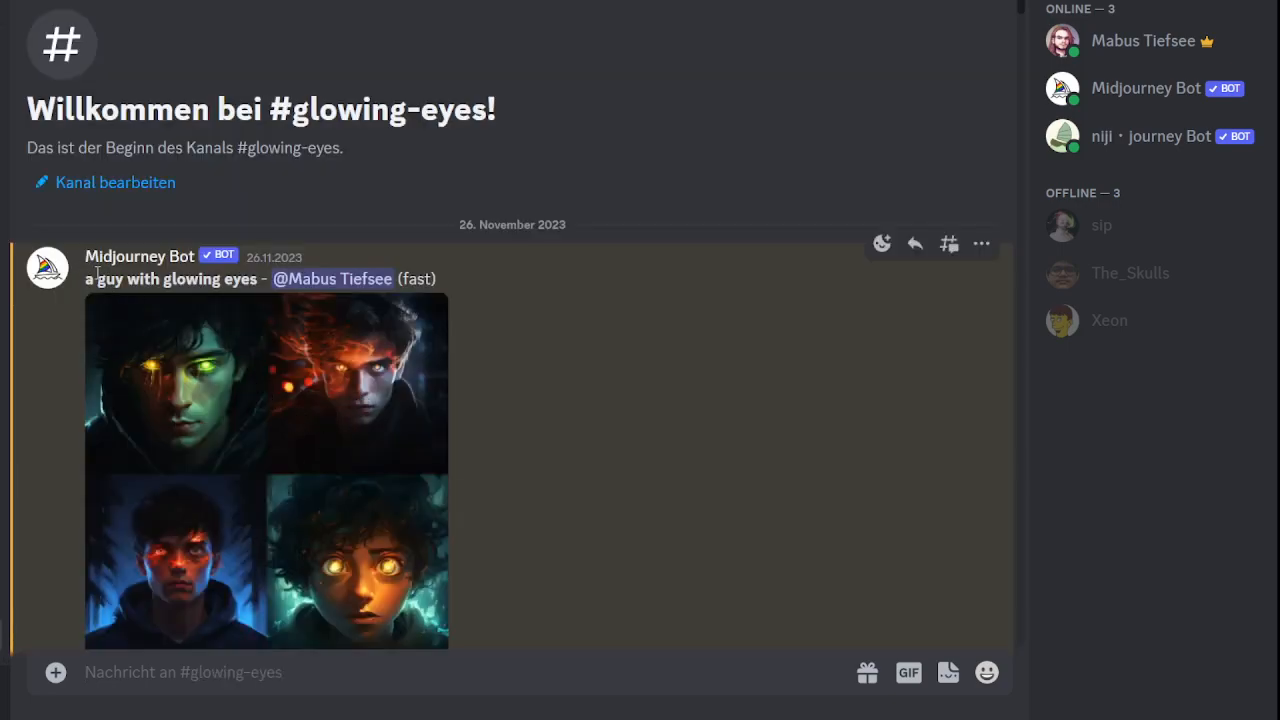
# - View the "a guy with glowing eyes" image grid and its upscaled Image #4 enlarged in #glowing-eyes
pyautogui.moveTo(77, 285); pyautogui.dragTo(256, 290)
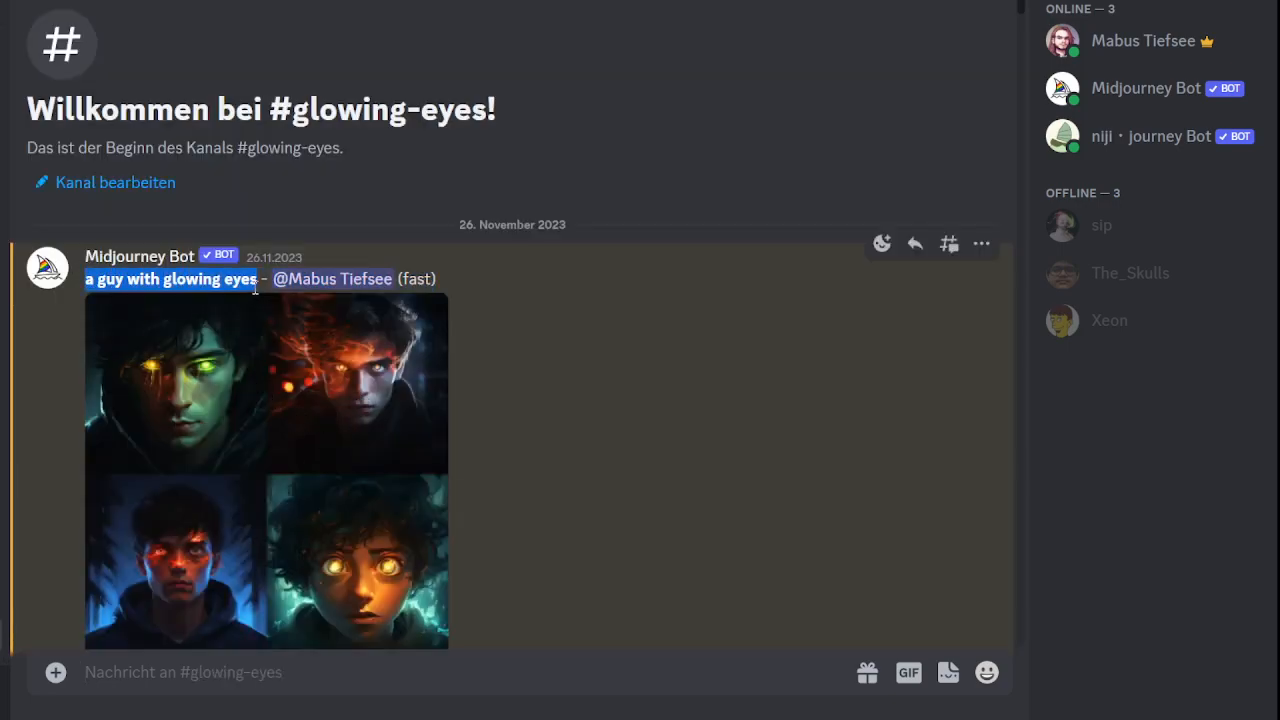
pyautogui.click(370, 395)
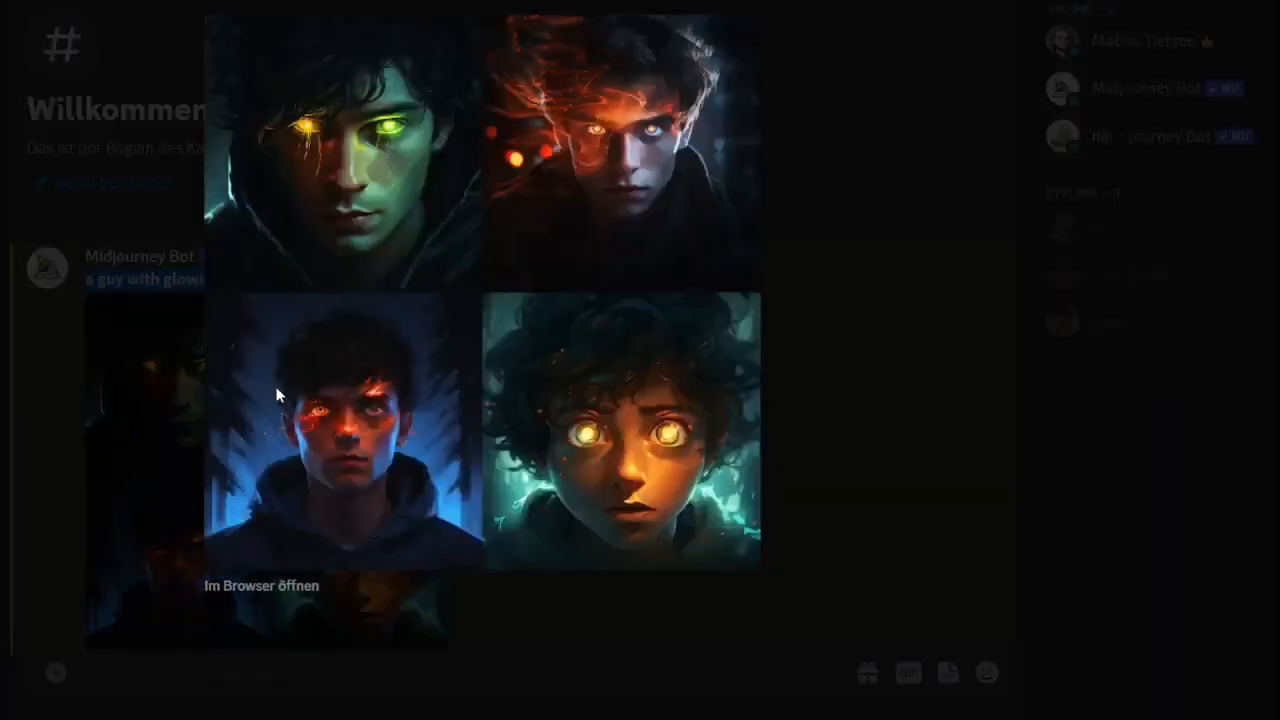
pyautogui.click(152, 392)
pyautogui.scroll(-6, 273, 424)
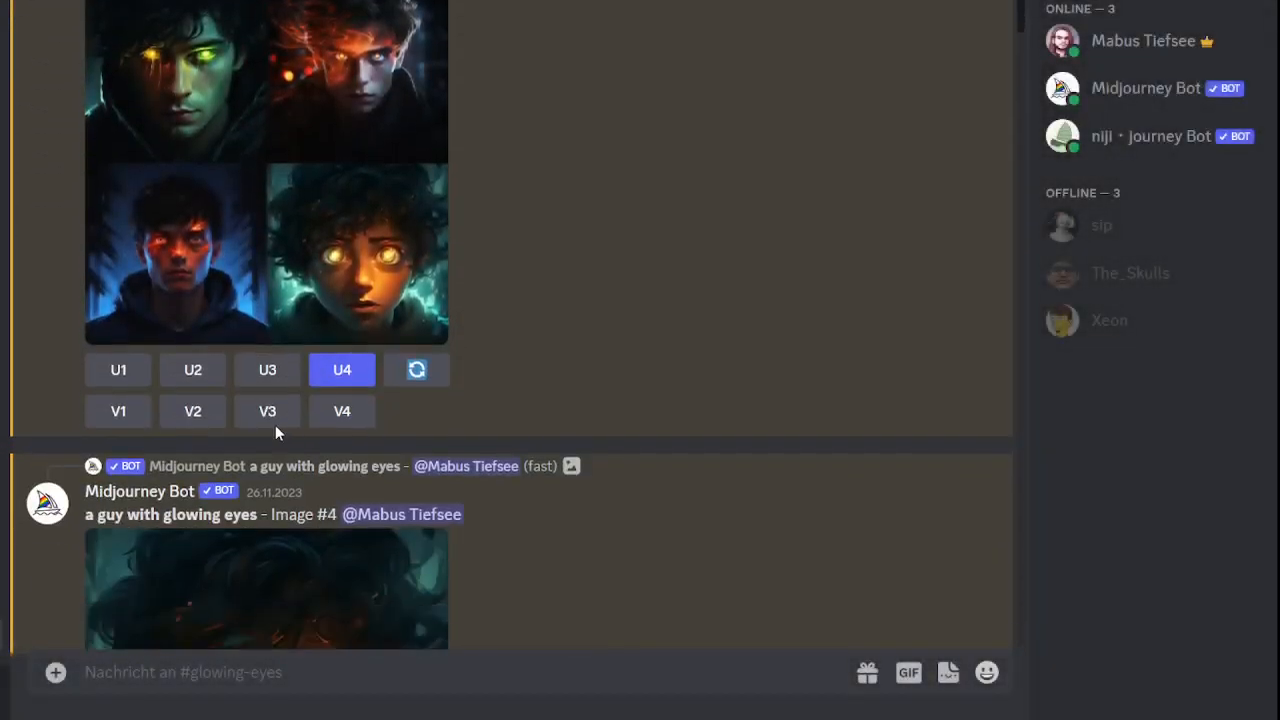
pyautogui.click(286, 434)
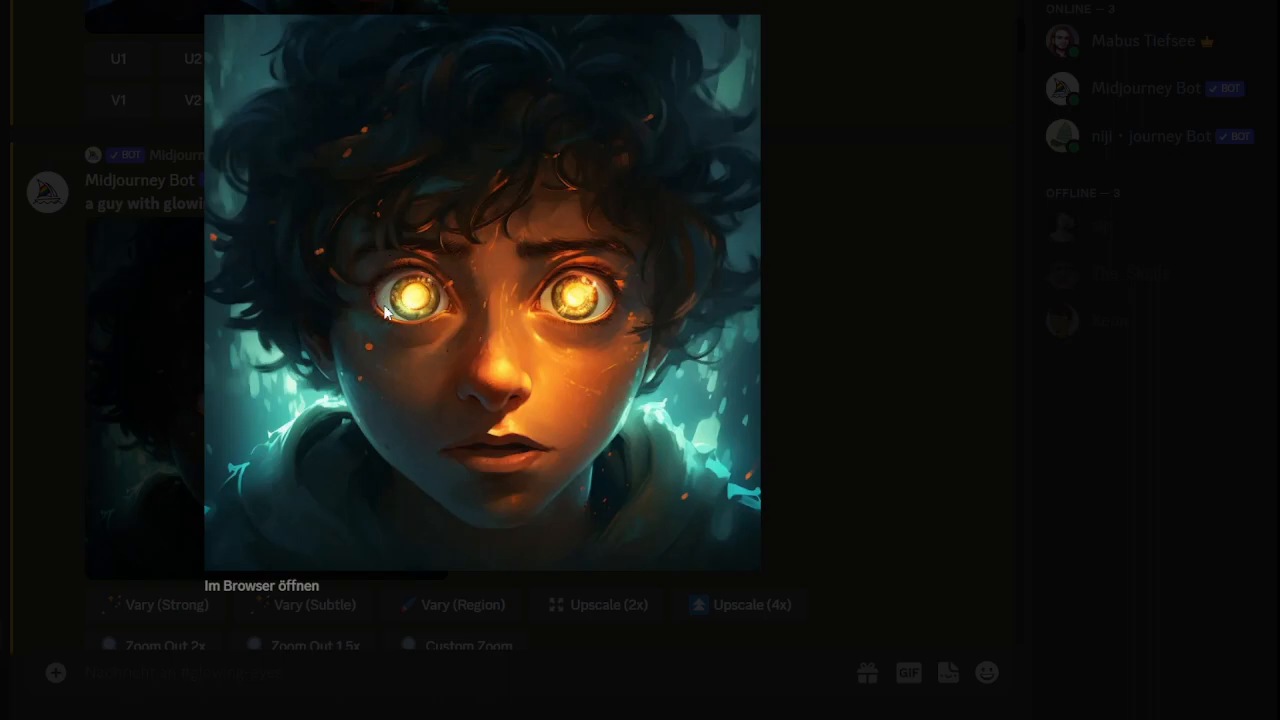
pyautogui.click(167, 352)
pyautogui.scroll(-5, 233, 312)
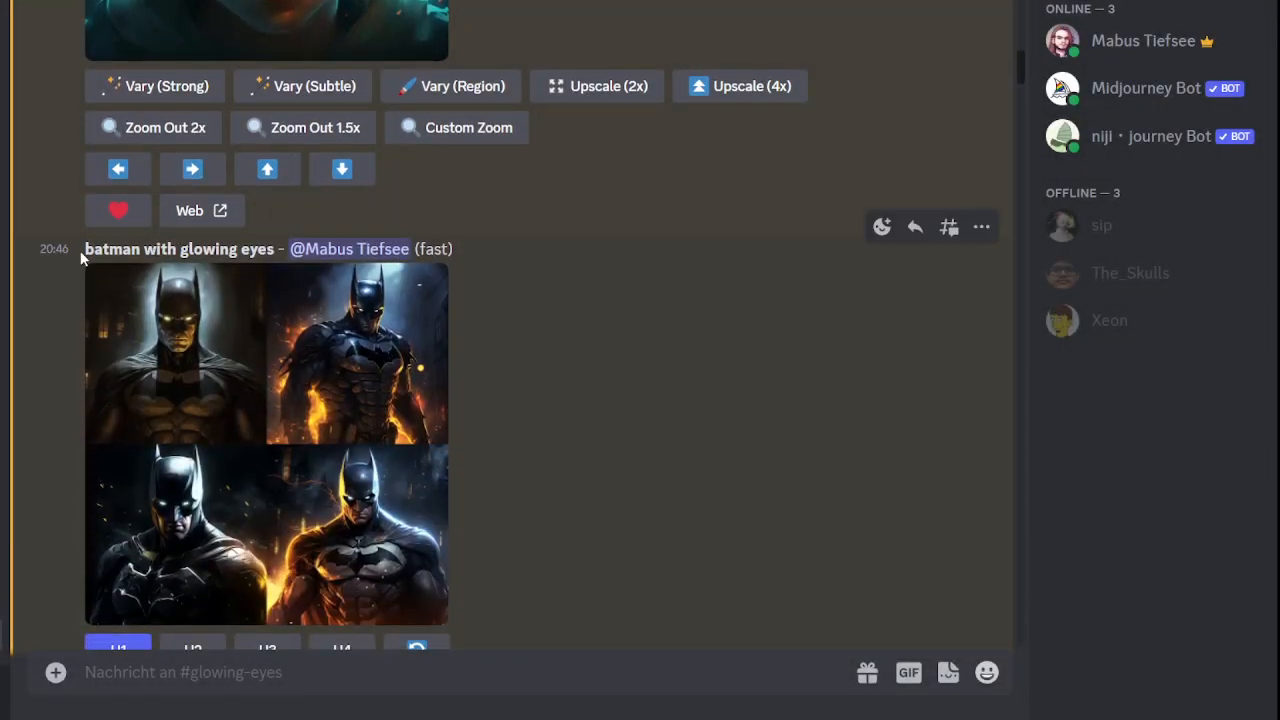
# - View the upscaled "batman with glowing eyes" Image #1 enlarged and open its Vary (Region) editor
pyautogui.moveTo(87, 248); pyautogui.dragTo(151, 258)
pyautogui.click(88, 247)
pyautogui.scroll(-4, 321, 408)
pyautogui.scroll(-2, 321, 408)
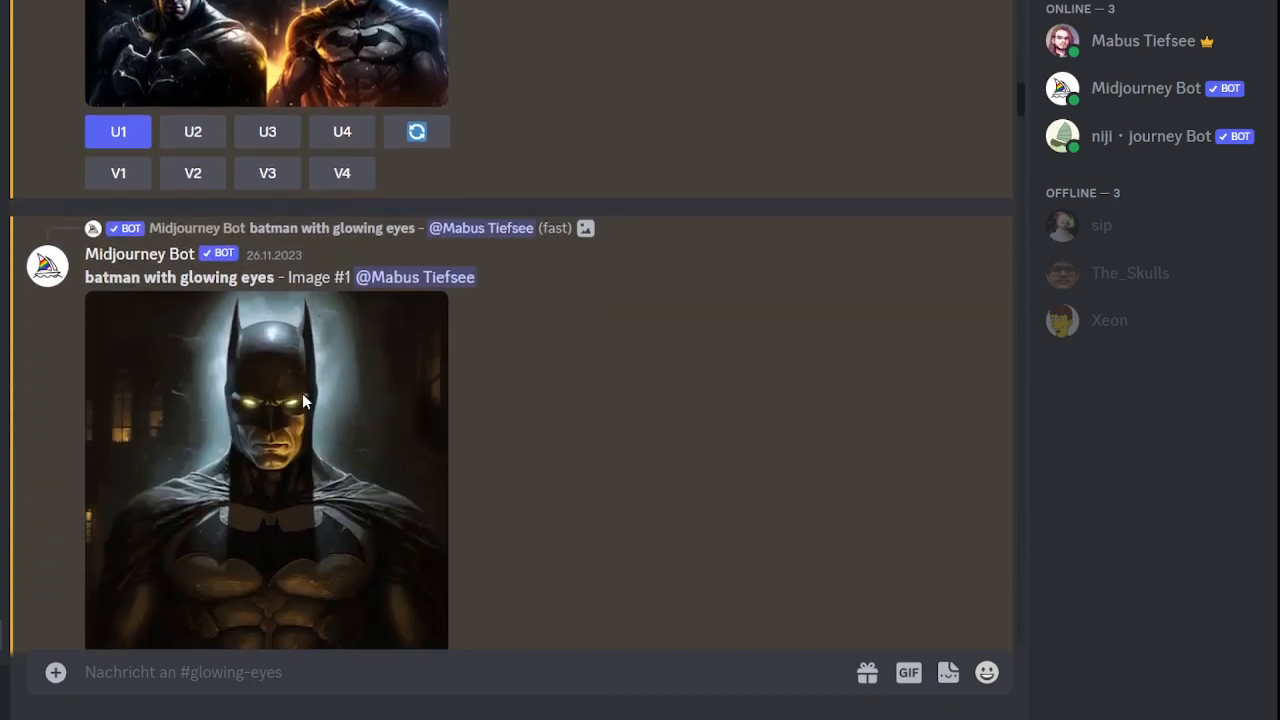
pyautogui.click(323, 389)
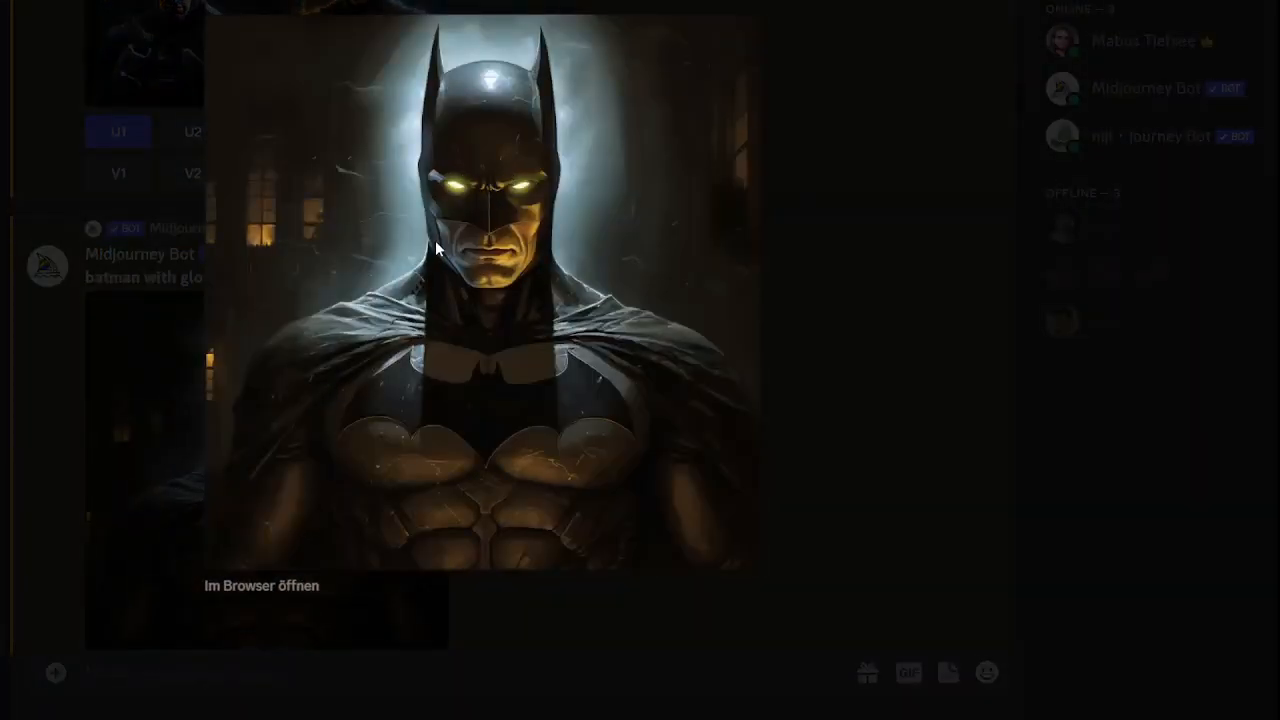
pyautogui.click(124, 337)
pyautogui.scroll(-3, 320, 340)
pyautogui.scroll(2, 472, 292)
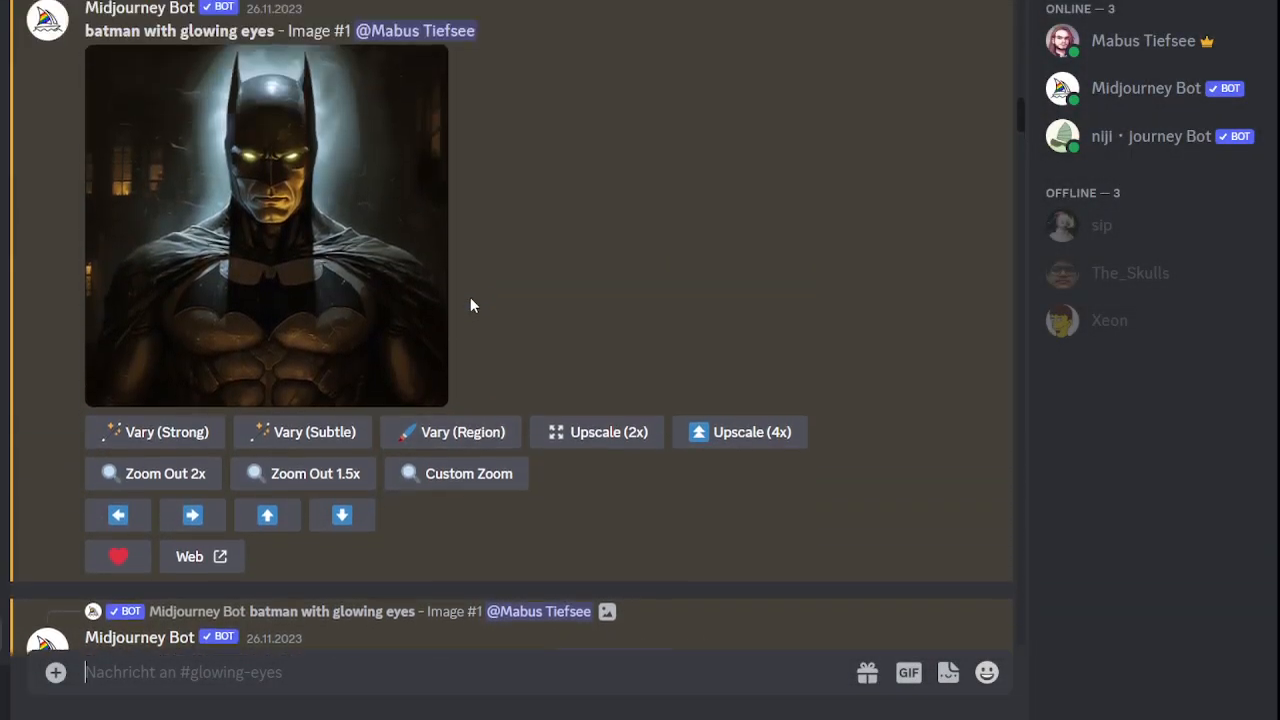
pyautogui.click(474, 466)
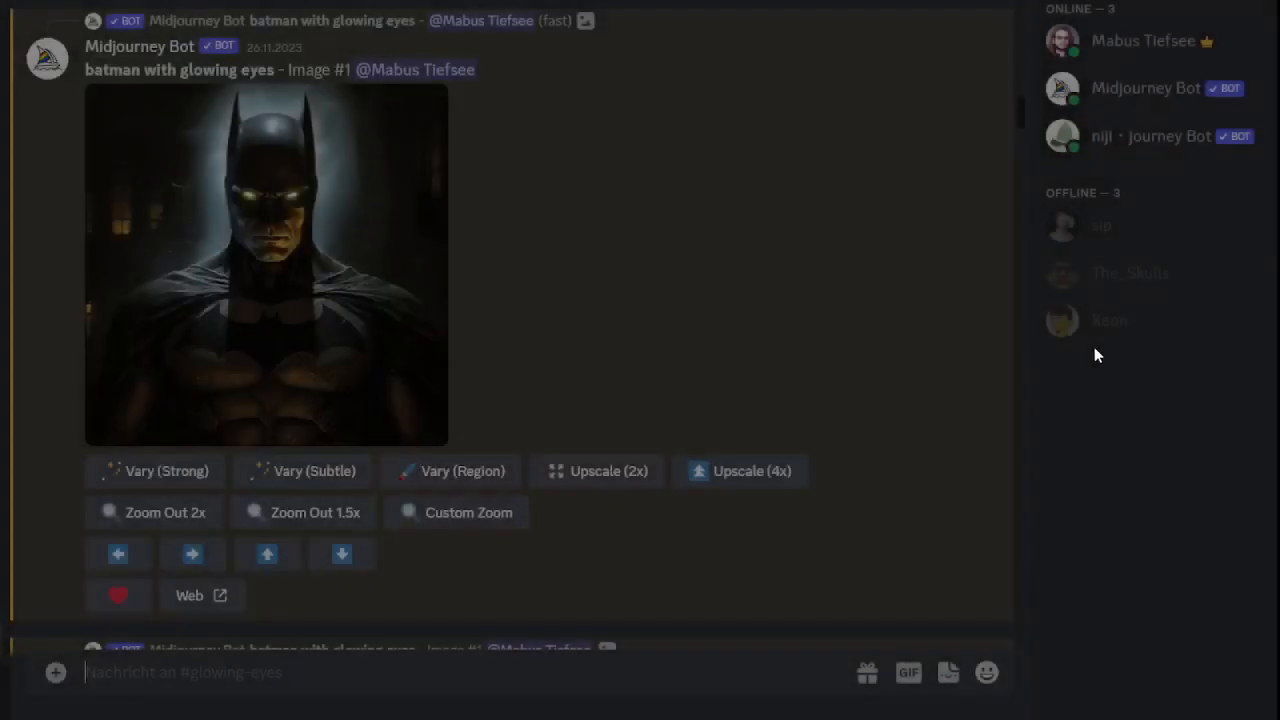
# - View the first "a long haired woman with stunning dress" variations and their Image #2 enlarged, and open Vary (Region) for that image
pyautogui.scroll(-5, 216, 435)
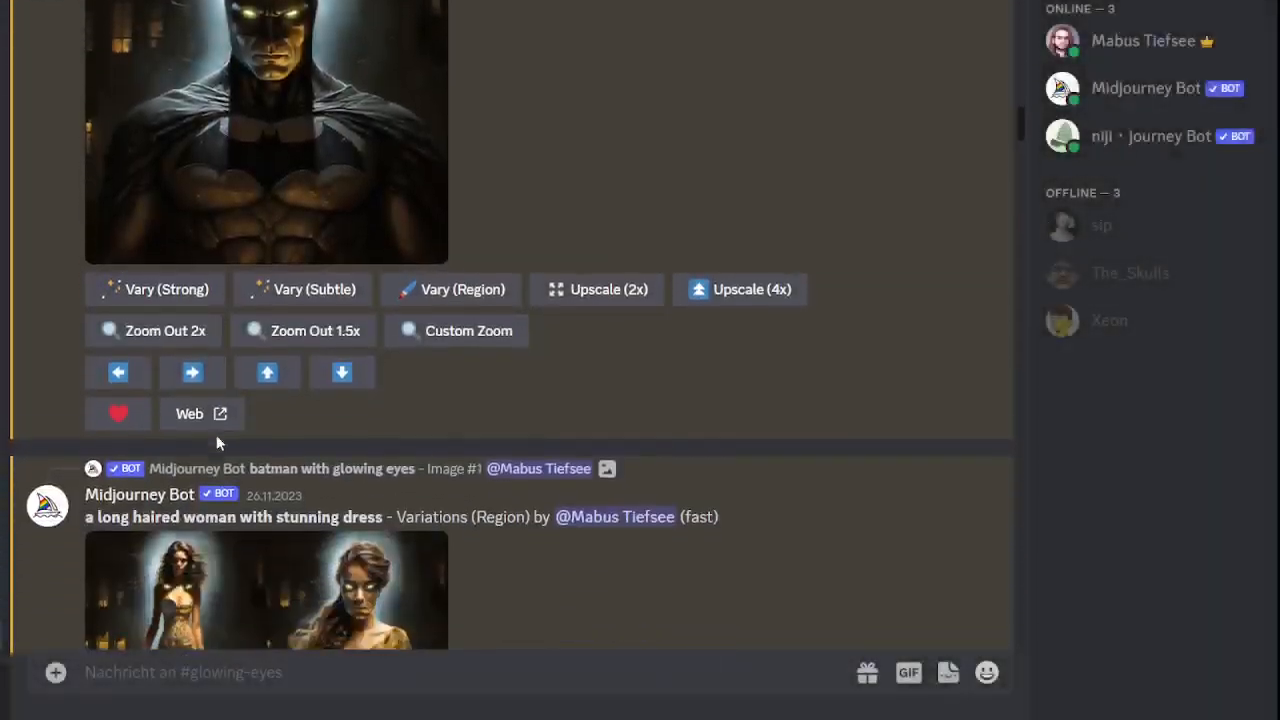
pyautogui.click(262, 337)
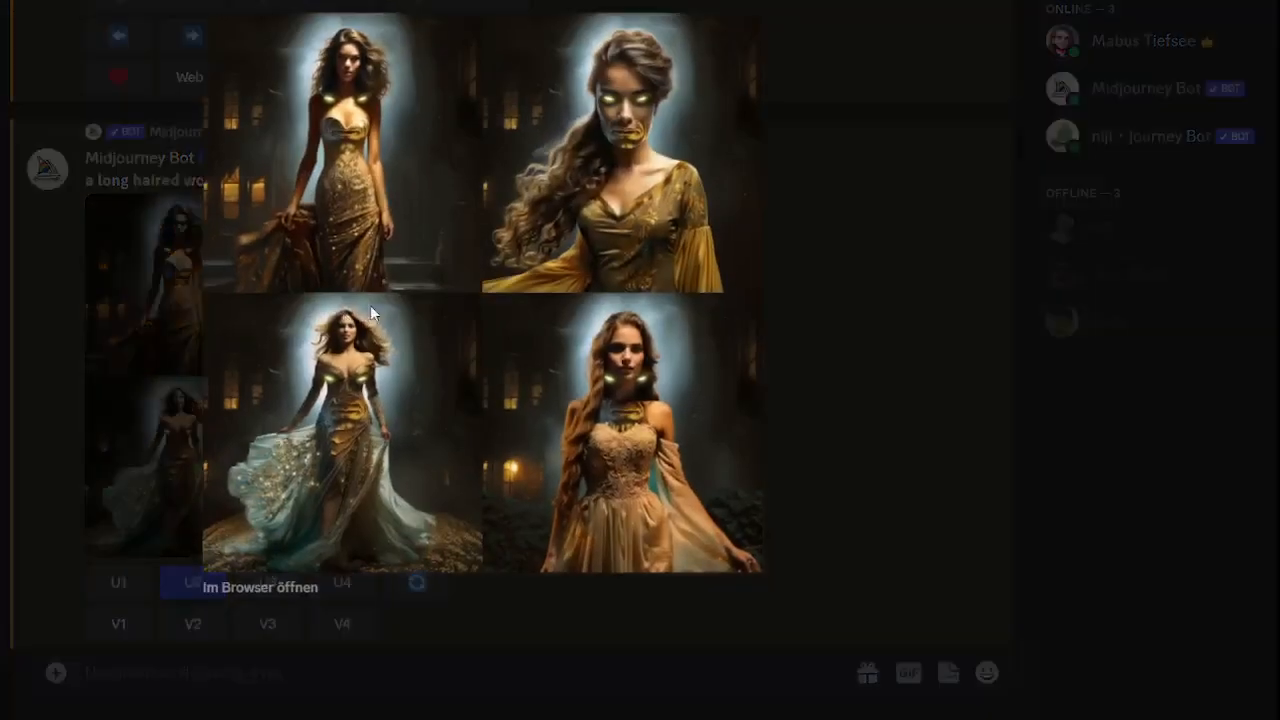
pyautogui.click(932, 368)
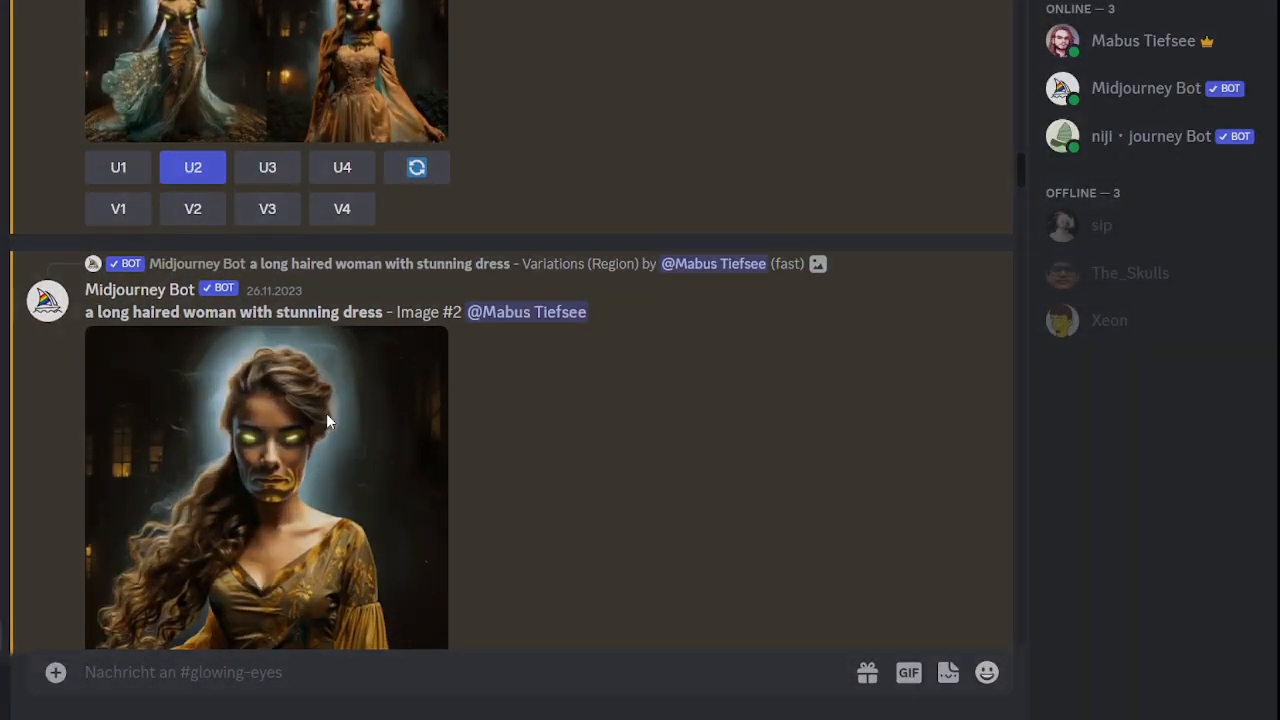
pyautogui.click(326, 413)
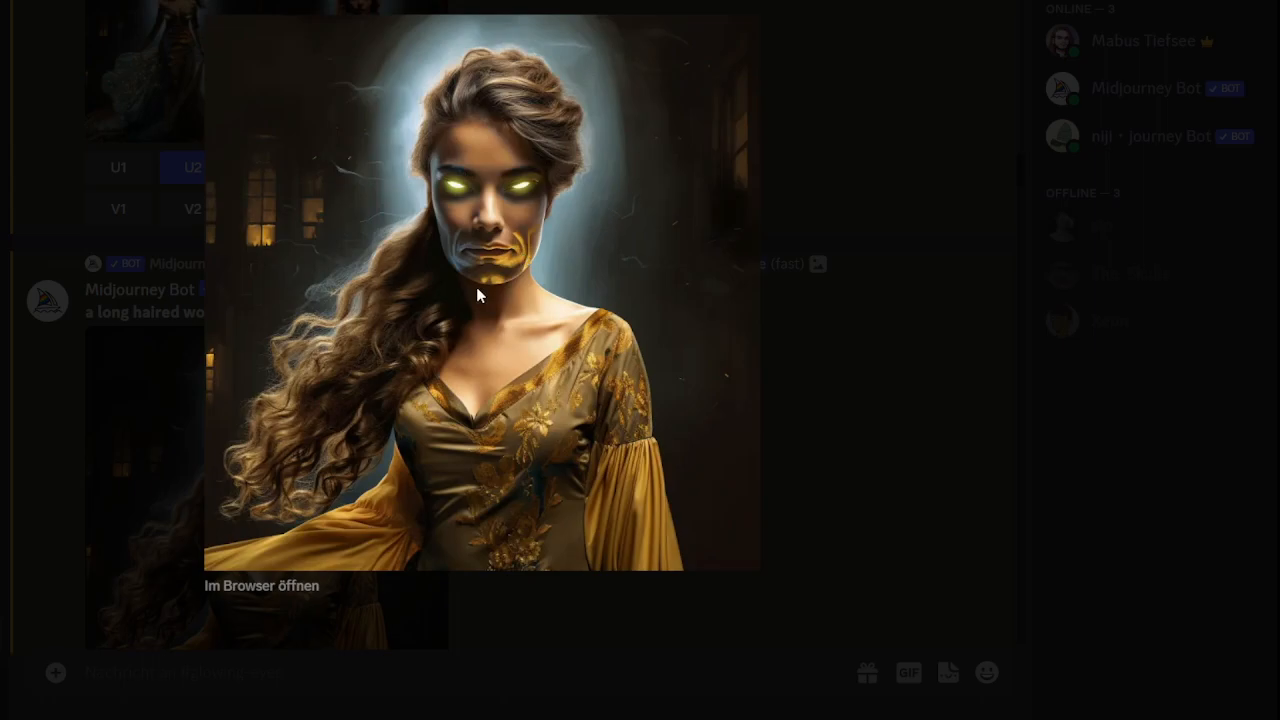
pyautogui.click(963, 480)
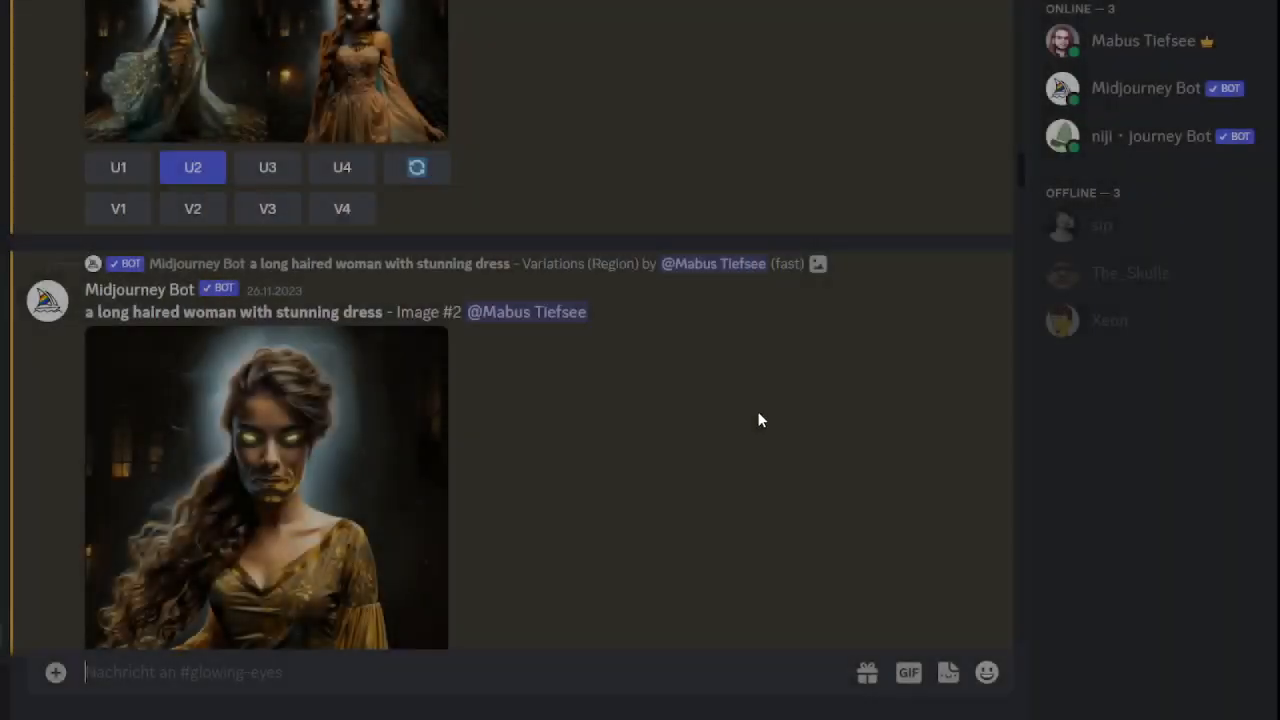
pyautogui.scroll(-3, 783, 423)
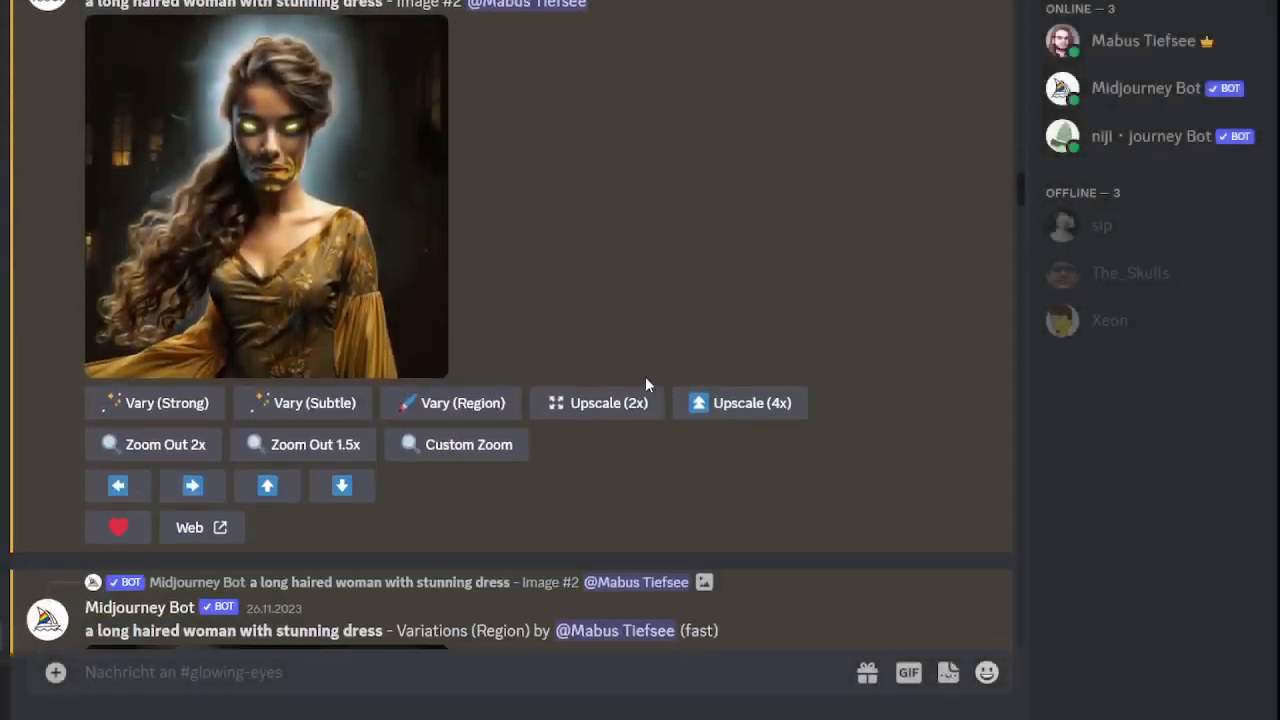
pyautogui.click(449, 410)
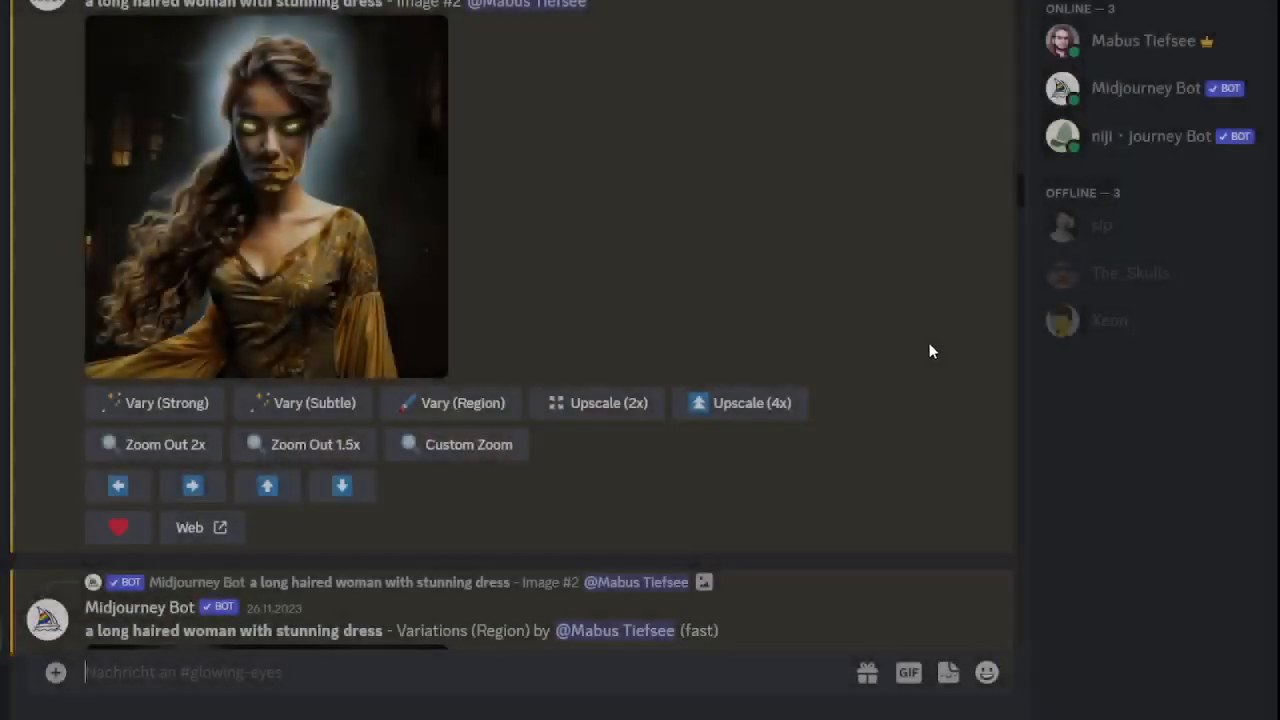
# - Examine the second set of "a long haired woman with stunning dress" region variations and its upscaled Image #2 enlarged
pyautogui.scroll(-5, 422, 306)
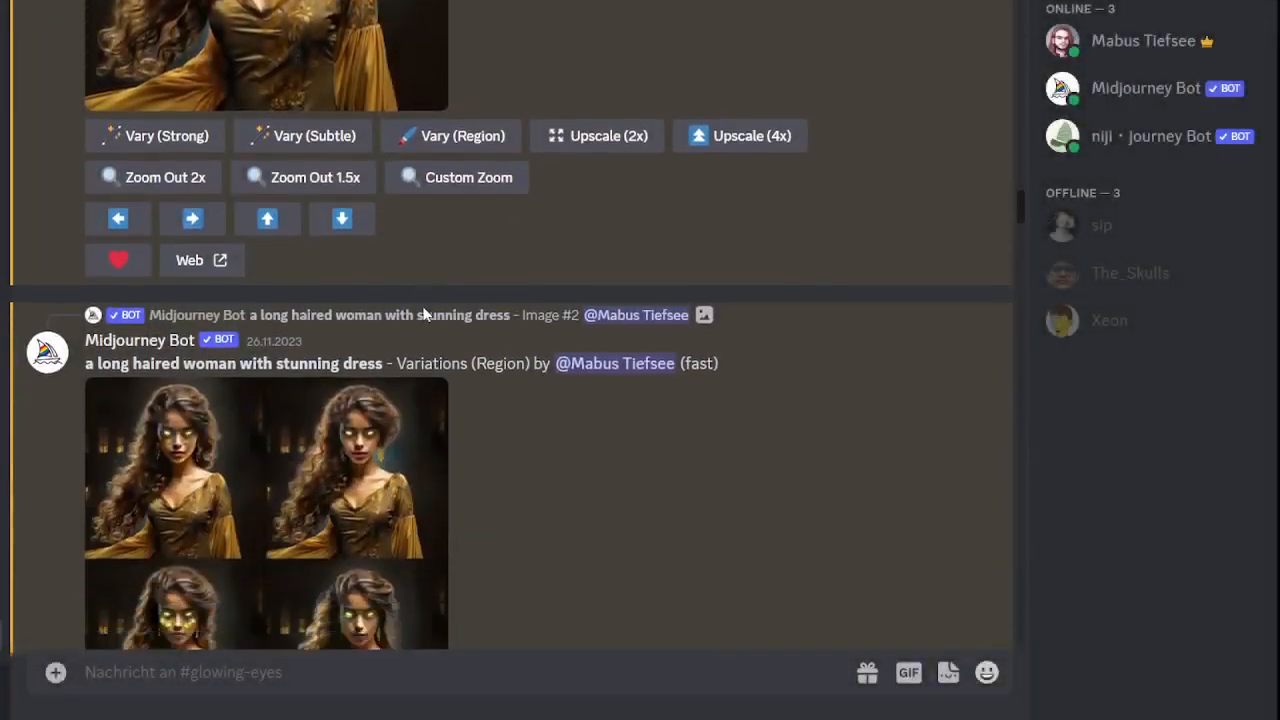
pyautogui.click(300, 286)
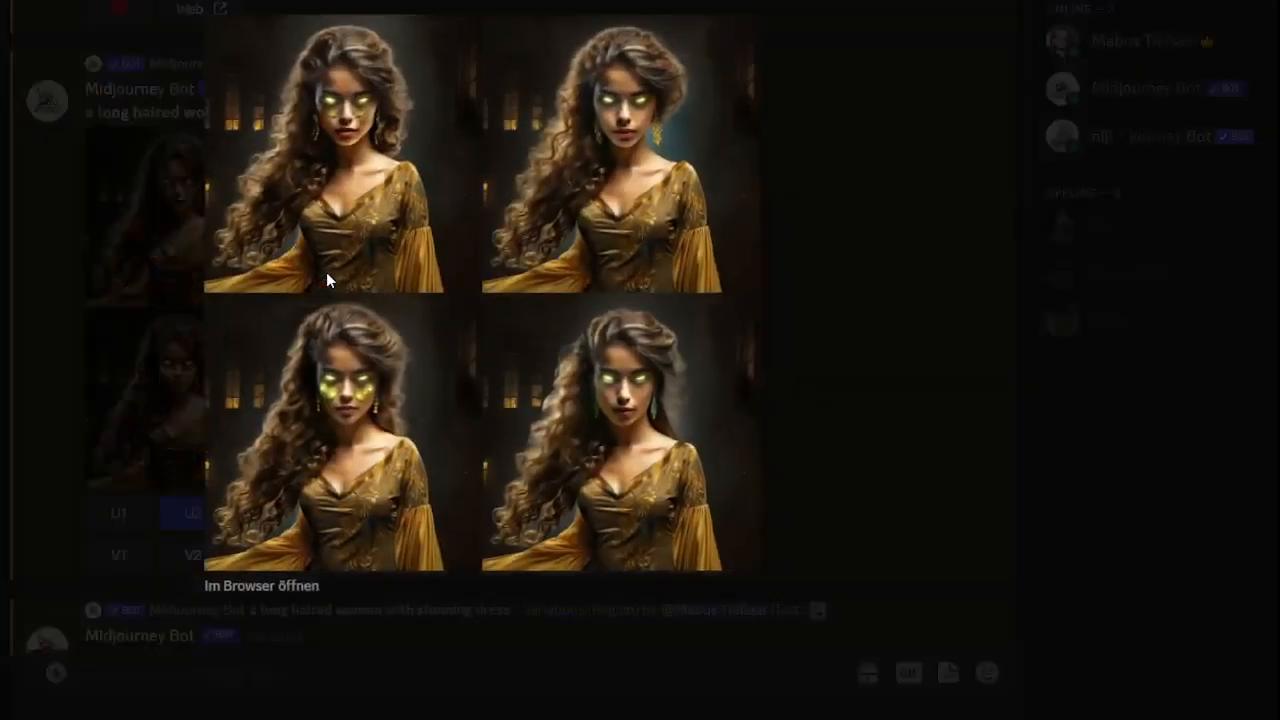
pyautogui.click(995, 294)
pyautogui.scroll(-5, 733, 311)
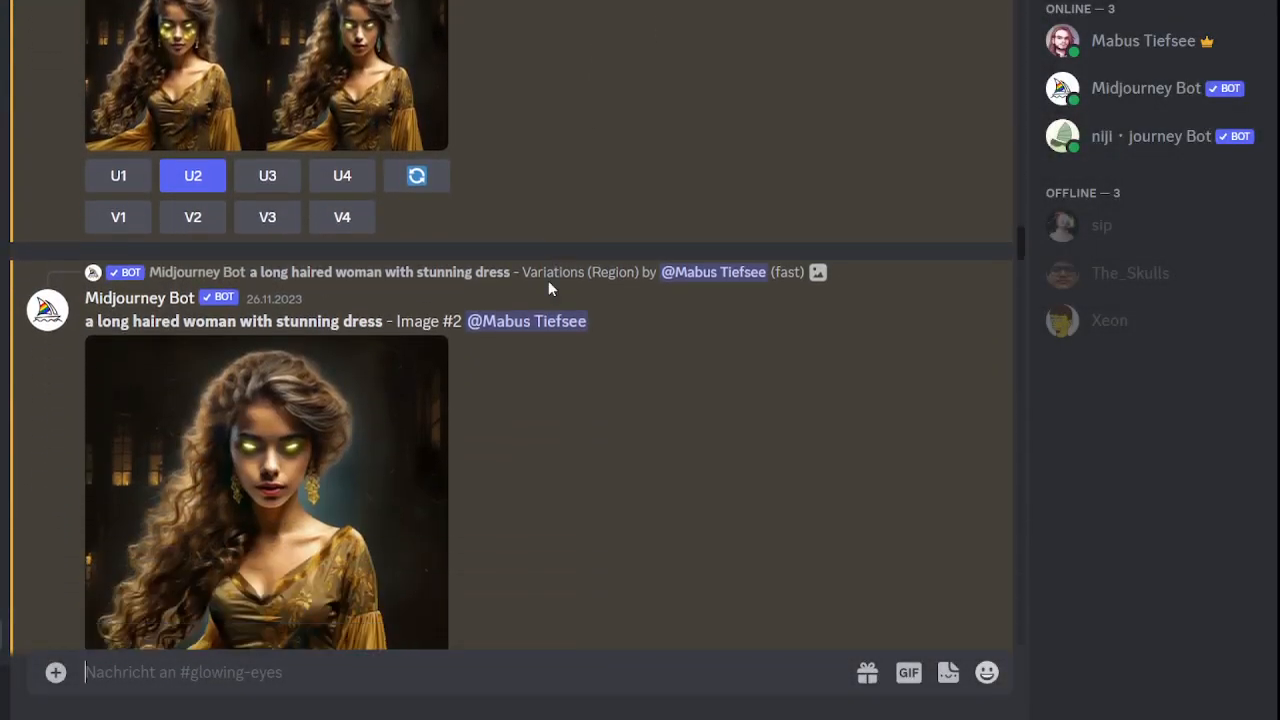
pyautogui.click(214, 292)
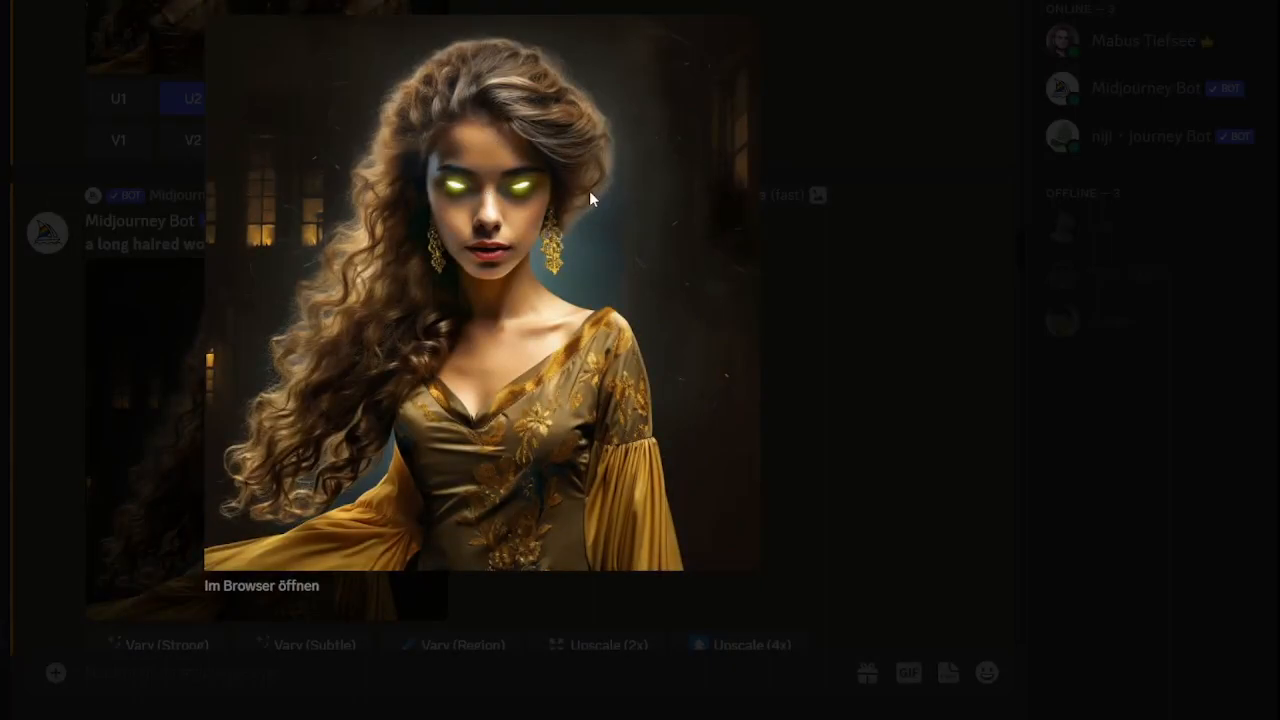
pyautogui.click(828, 320)
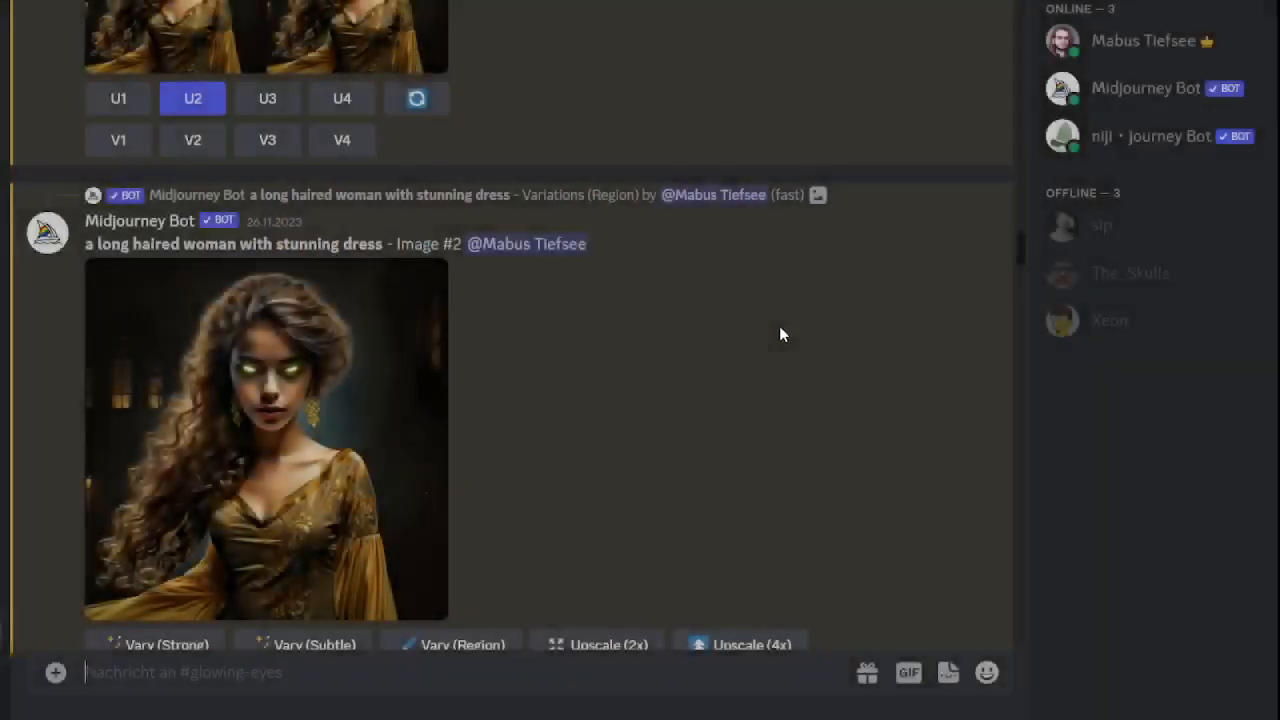
pyautogui.scroll(-3, 692, 313)
pyautogui.scroll(2, 681, 300)
pyautogui.scroll(-2, 270, 250)
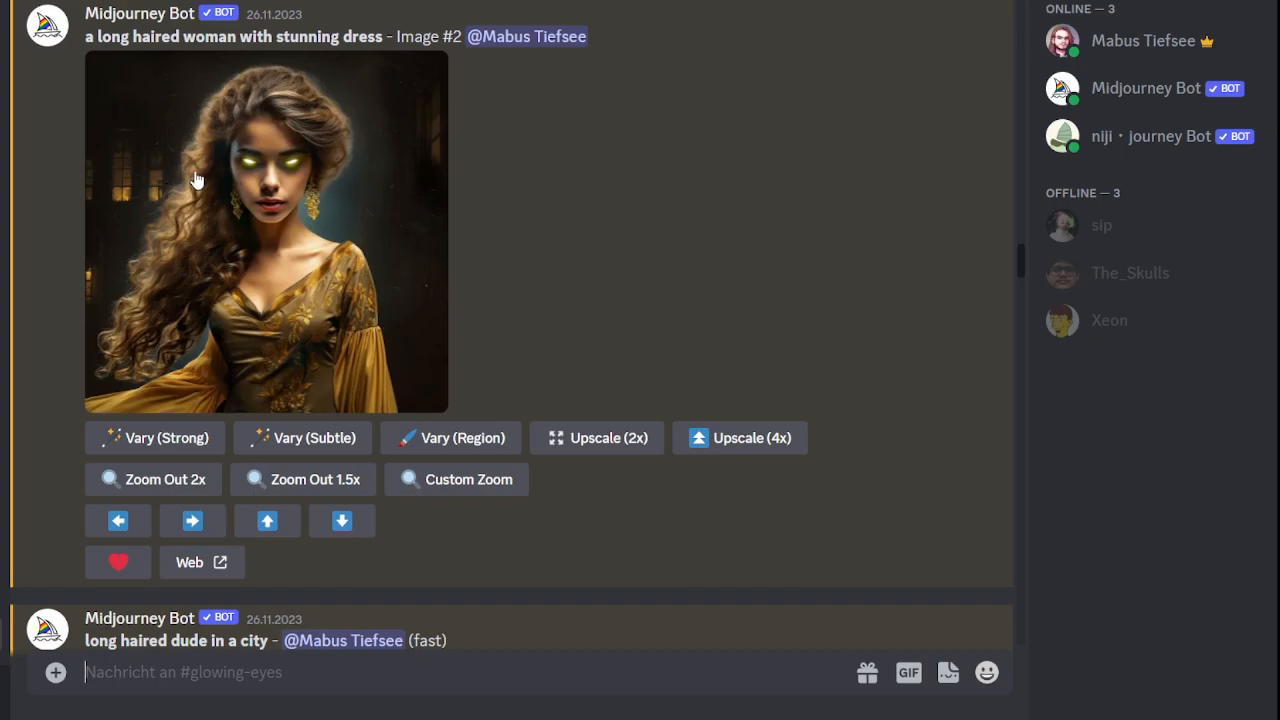
# - Find the "long haired dude in a city" results and view the upscaled Image #3 enlarged
pyautogui.scroll(-5, 291, 167)
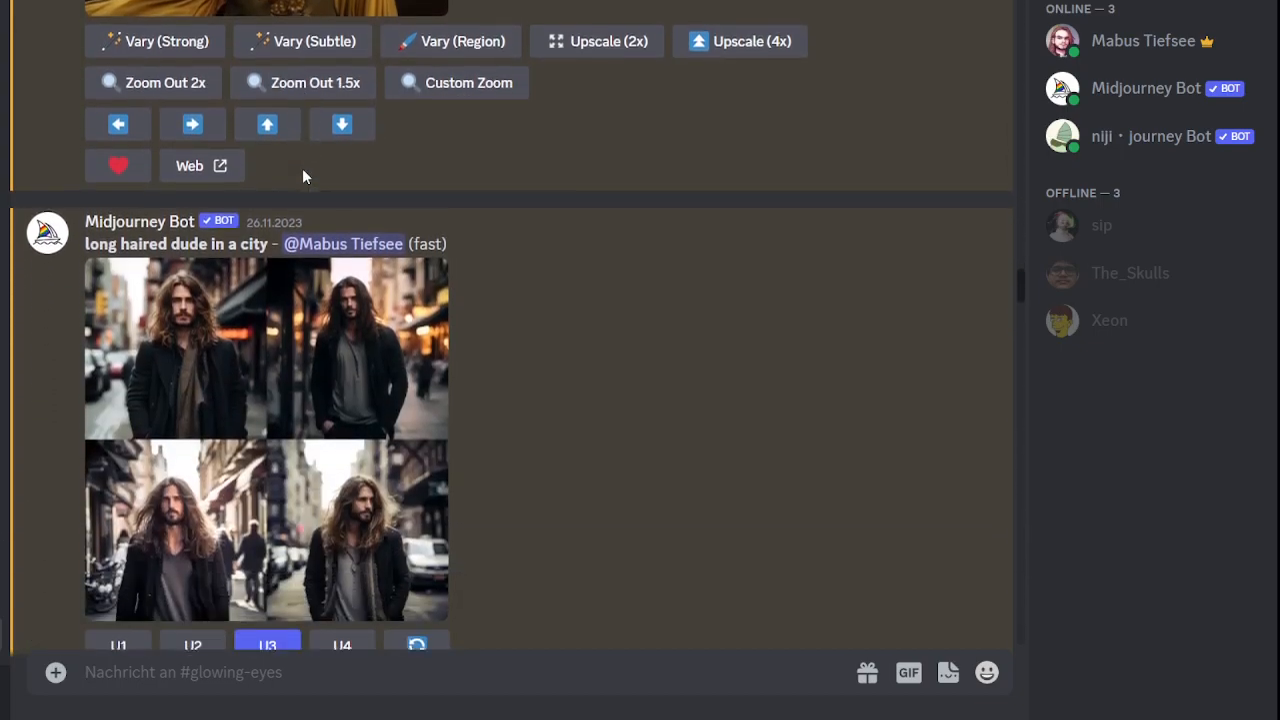
pyautogui.scroll(-1, 292, 382)
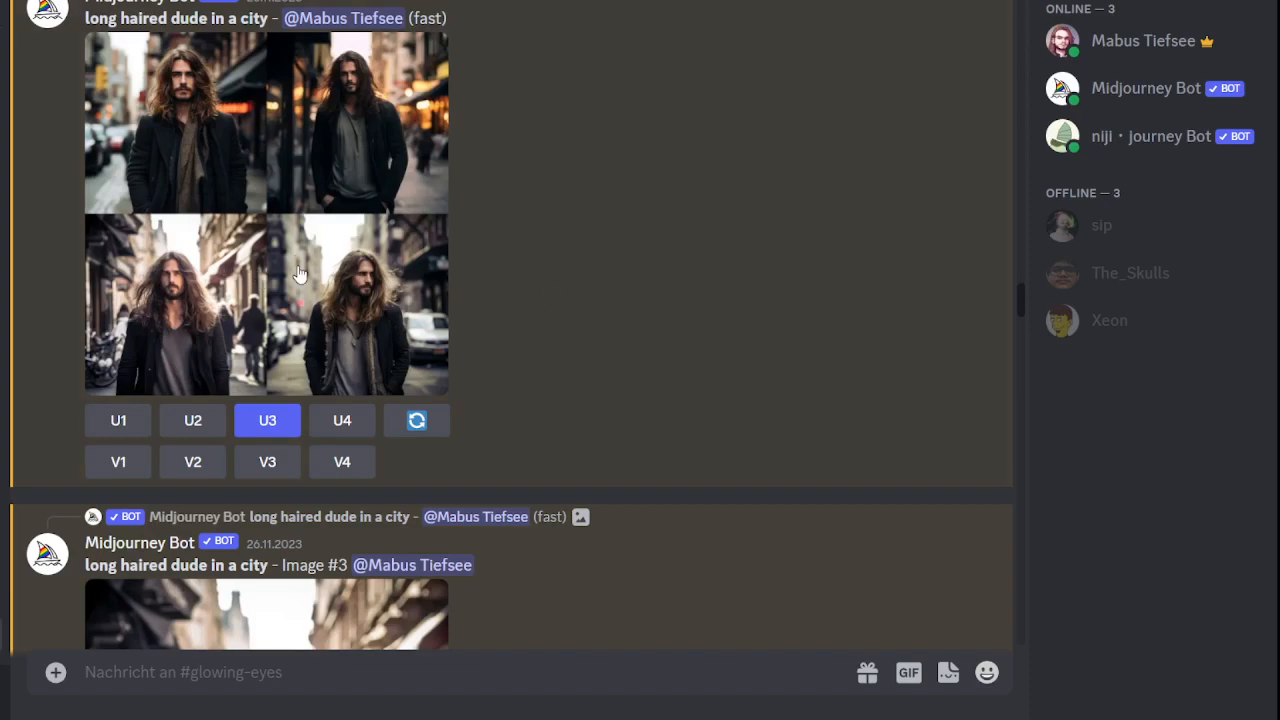
pyautogui.scroll(-4, 343, 235)
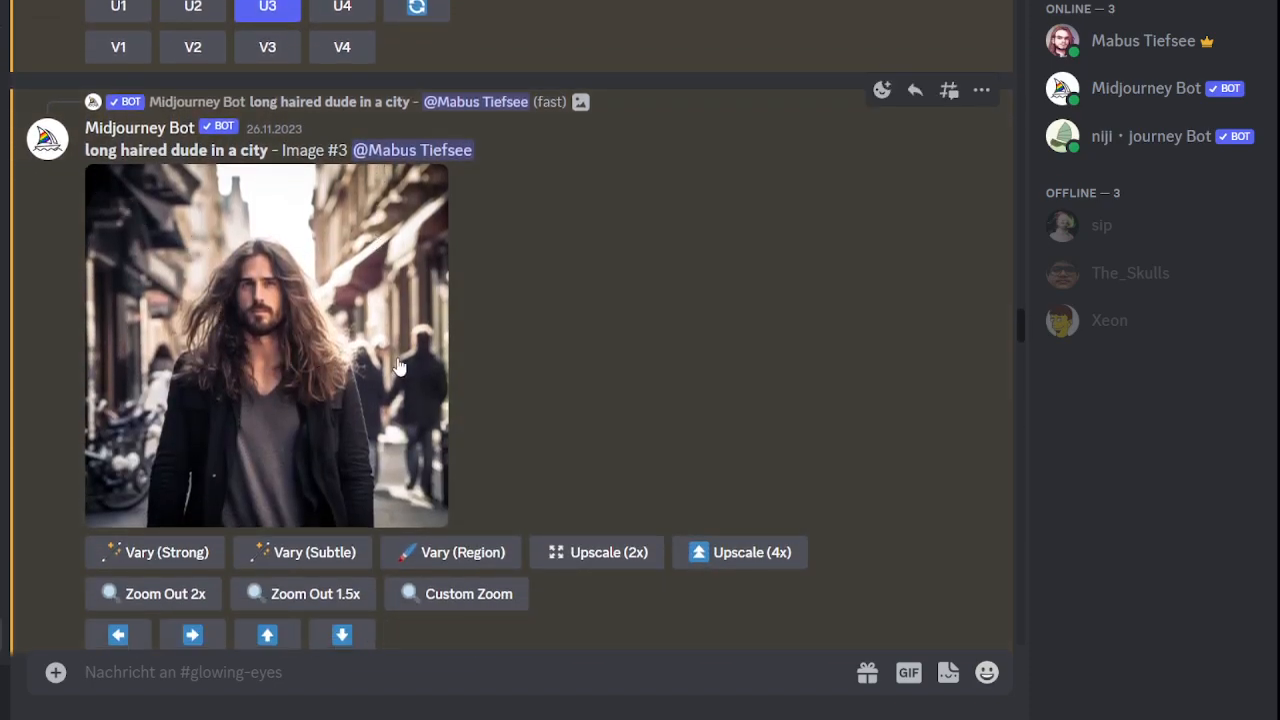
pyautogui.click(382, 432)
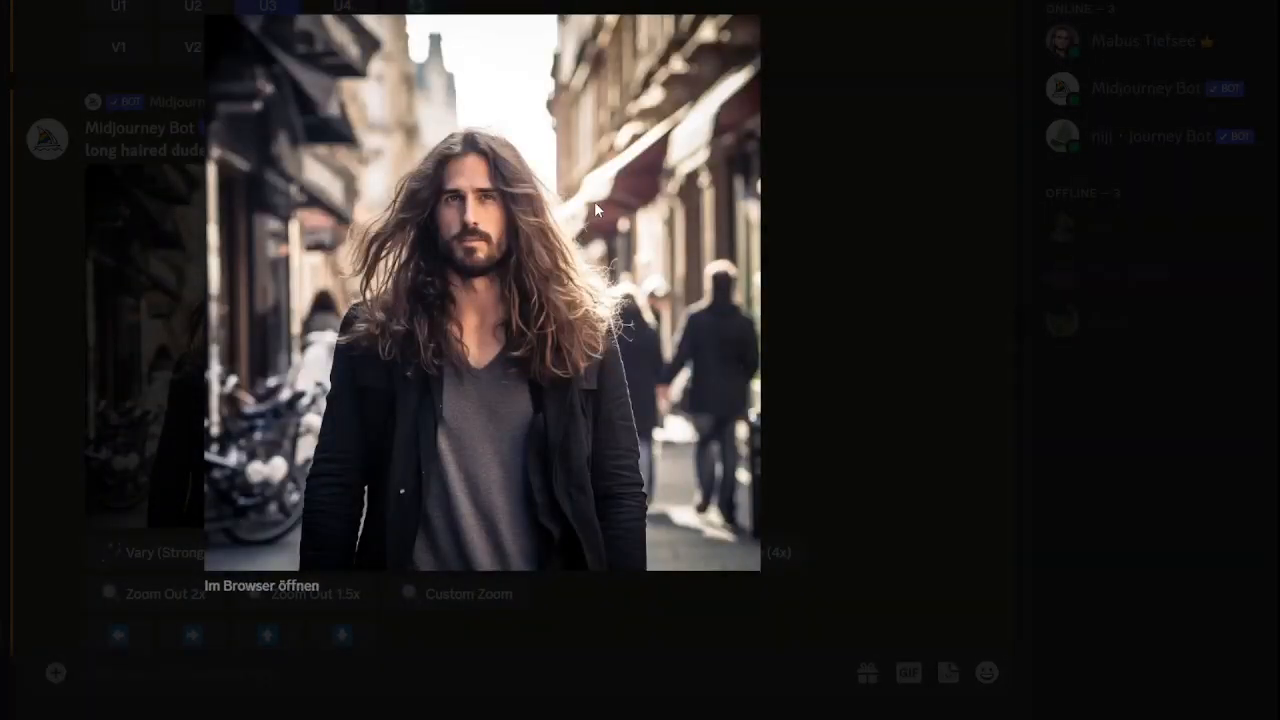
pyautogui.click(792, 241)
# - Open Vary (Region) for the long haired dude's Image #3 and change the prompt to "batman with glowing eyes"
pyautogui.click(486, 558)
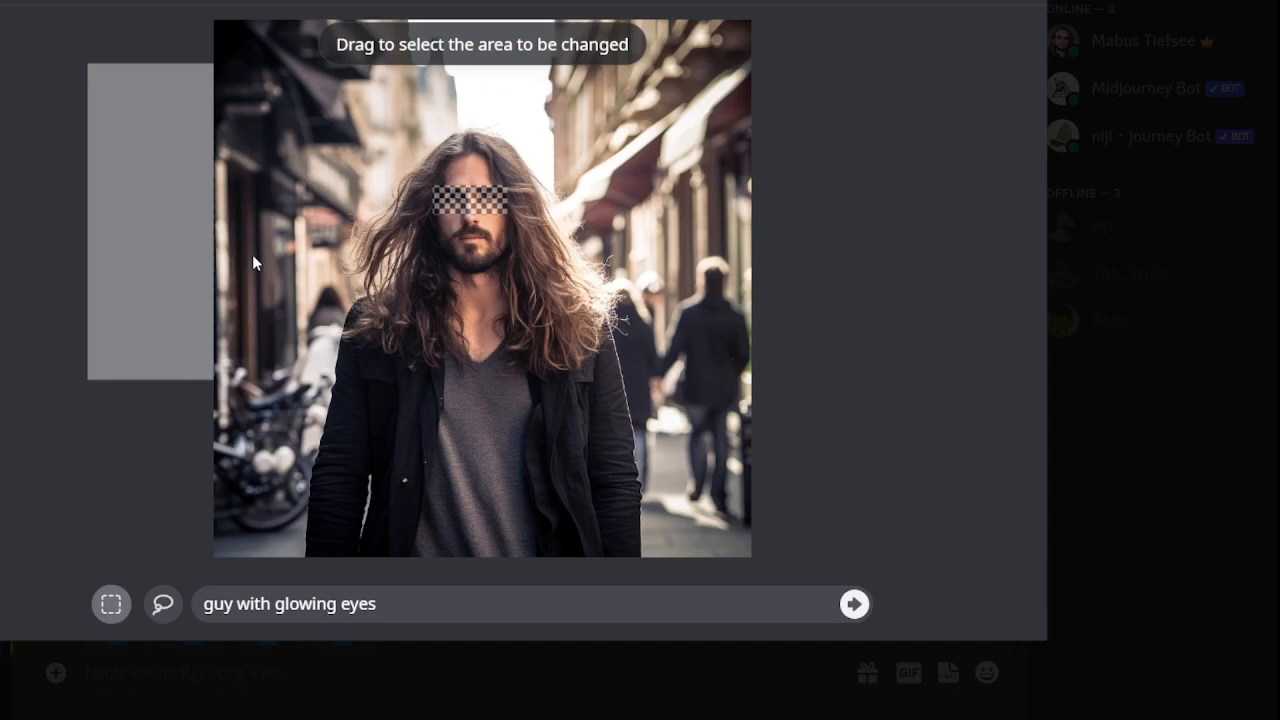
pyautogui.doubleClick(212, 601)
pyautogui.write('batman')
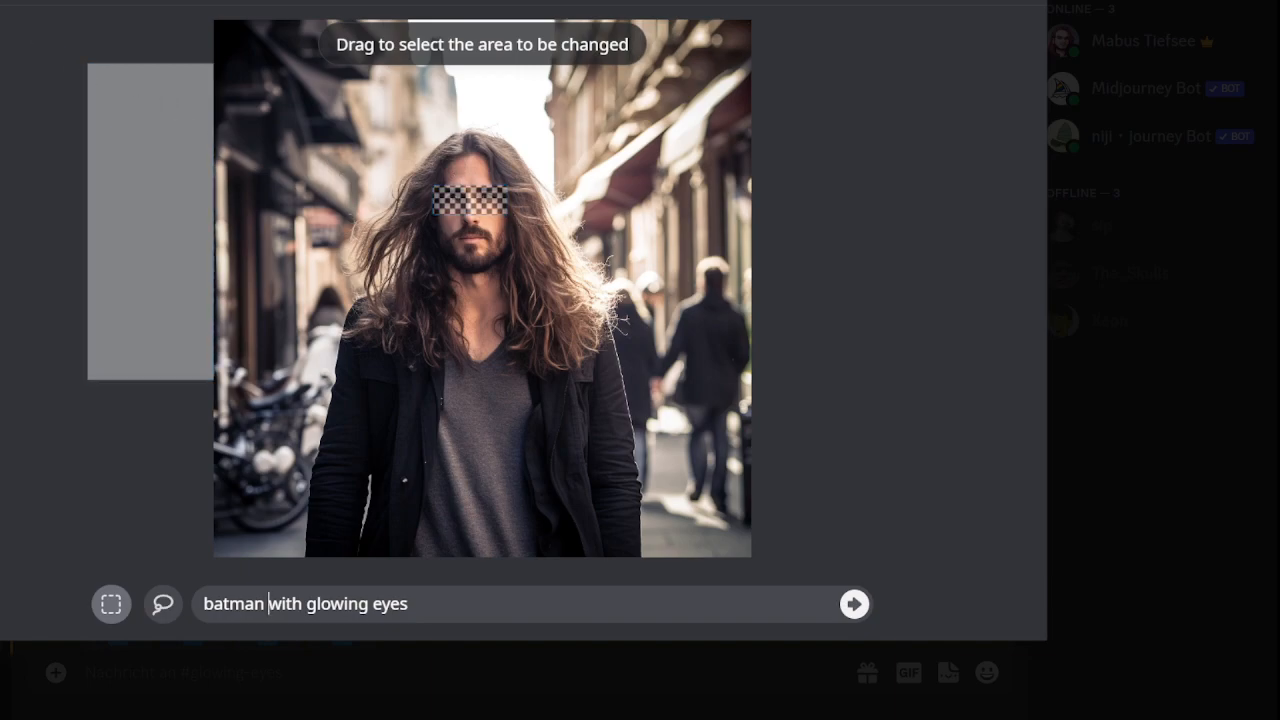
pyautogui.moveTo(83, 42); pyautogui.dragTo(216, 391)
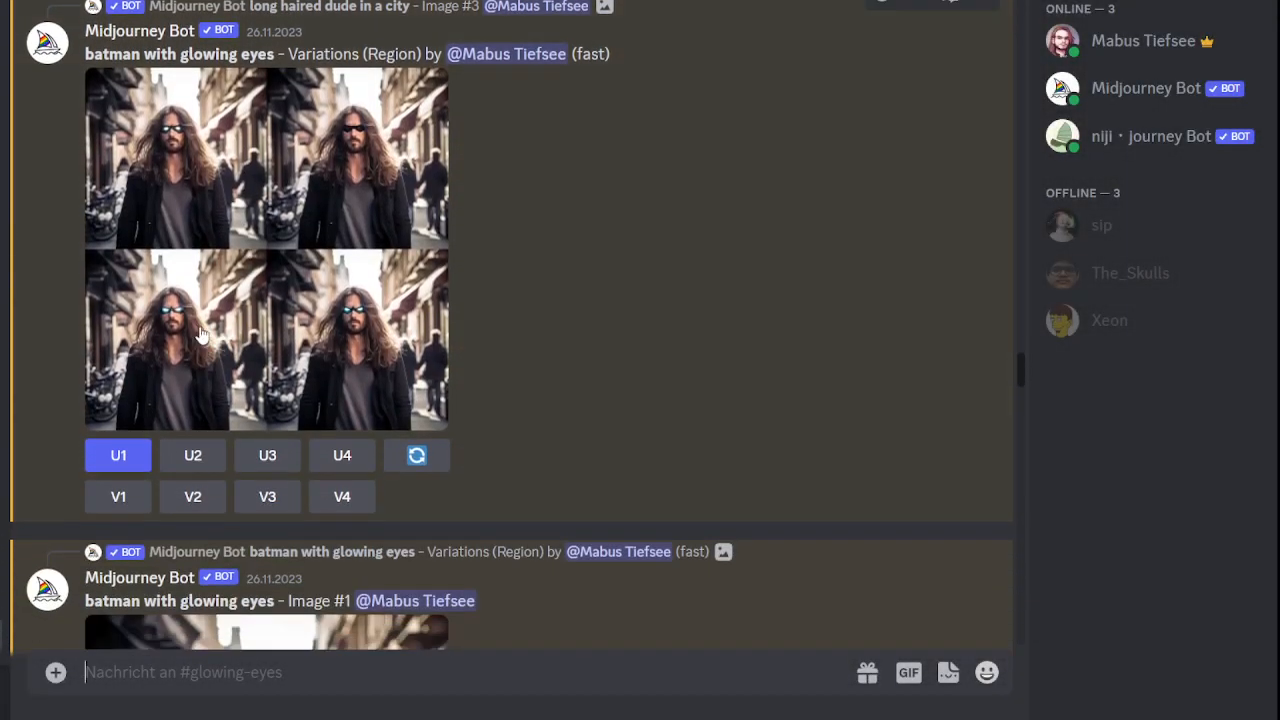
# - View the "batman with glowing eyes" variations enlarged, and set up Vary (Region) over Image #1's eyes with the prompt "guy with glowing eyes"
pyautogui.click(203, 338)
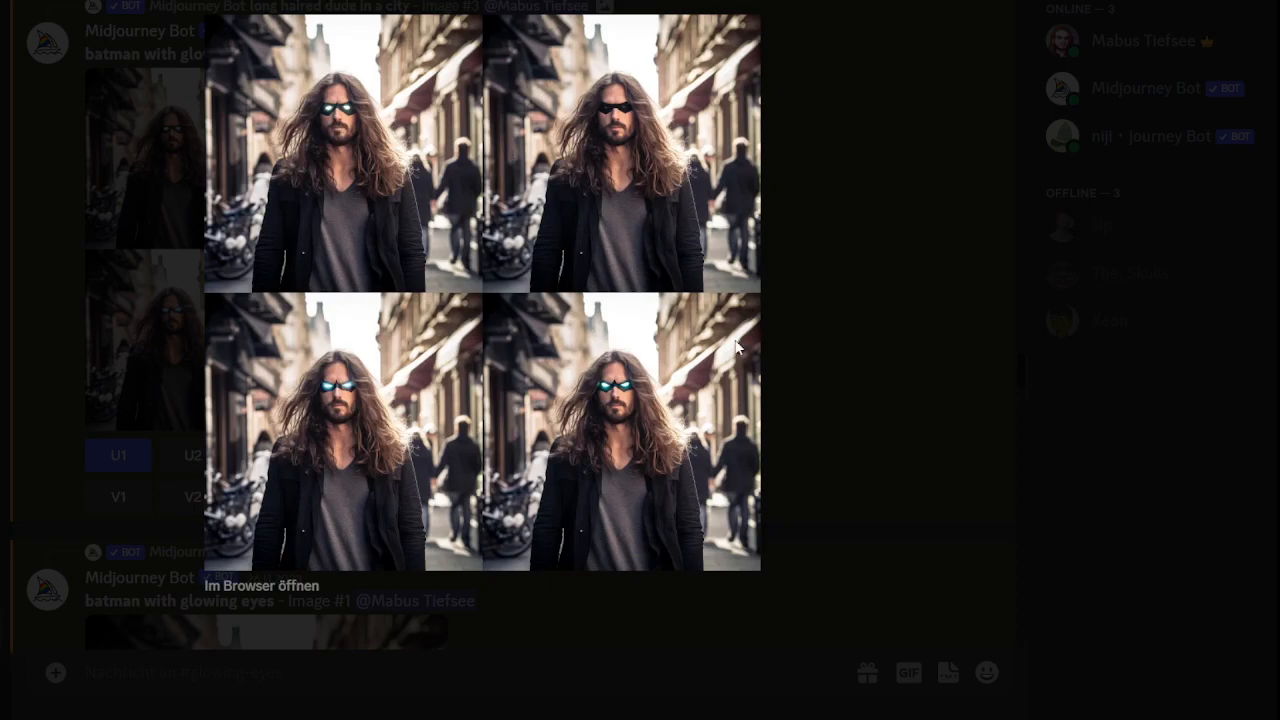
pyautogui.click(898, 350)
pyautogui.scroll(-6, 537, 423)
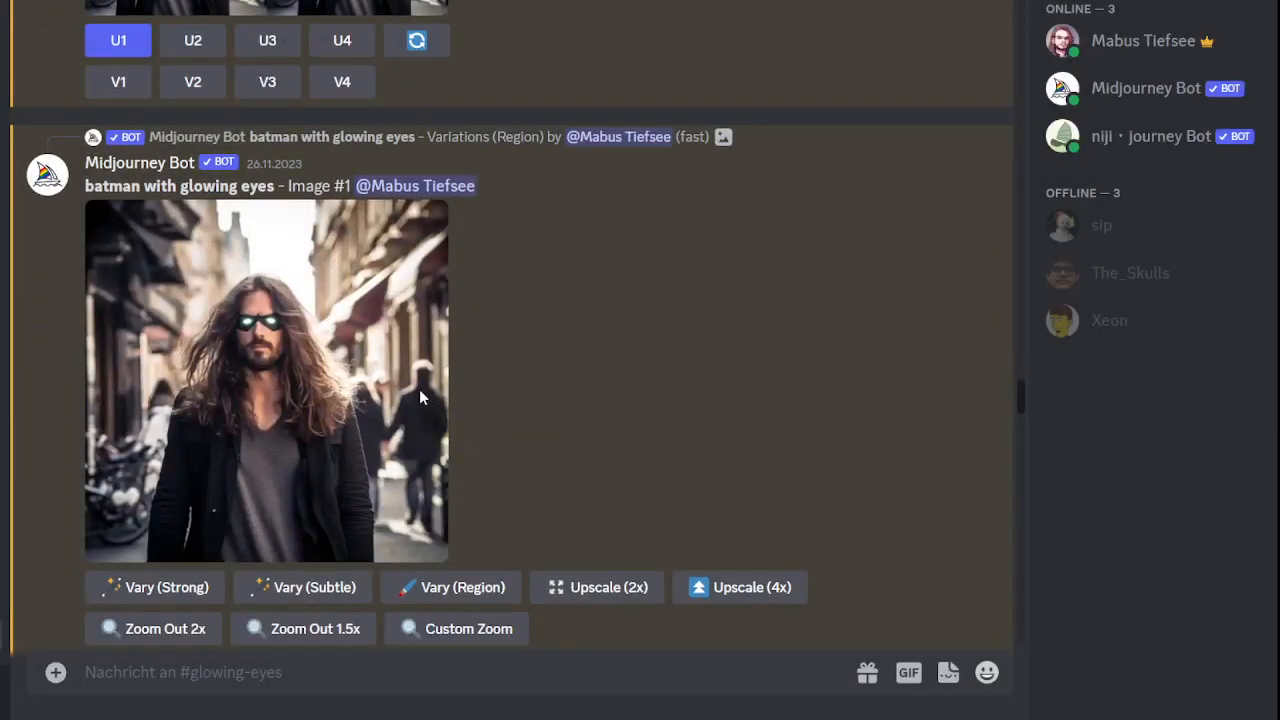
pyautogui.click(512, 376)
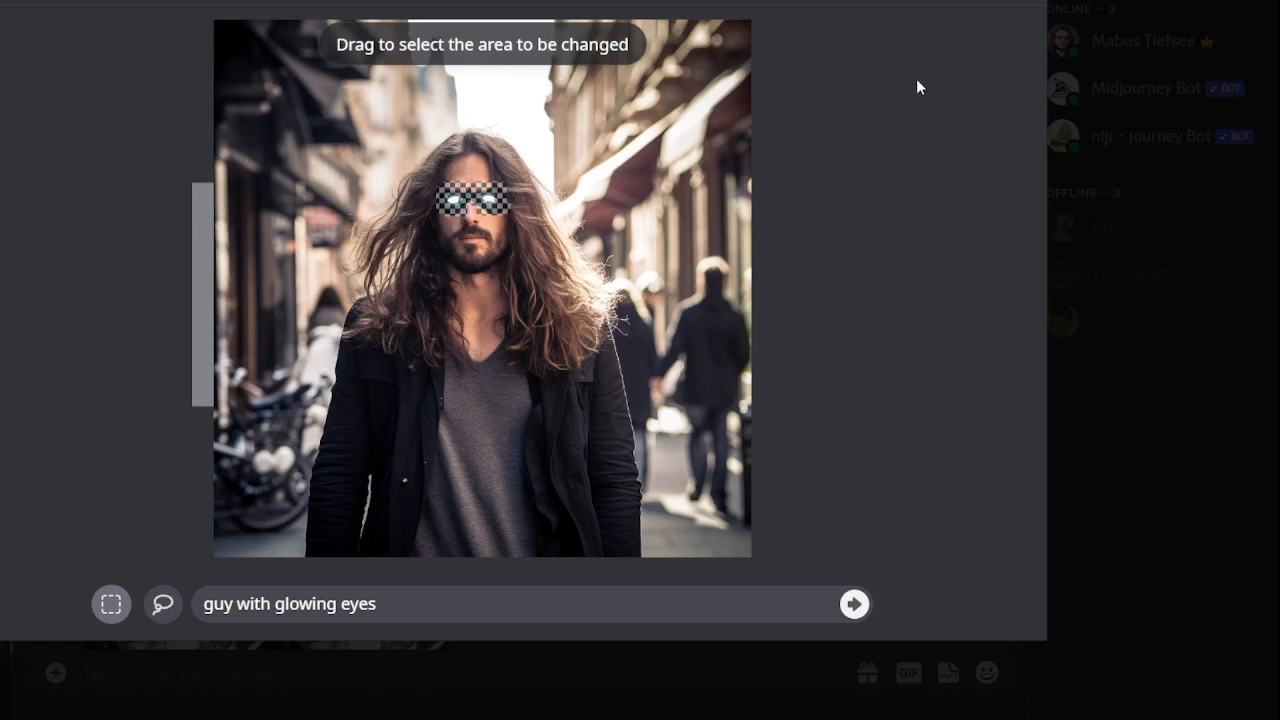
# - Examine the first "guy with glowing eyes" region variations, made from the batman Image #1, in the enlarged view
pyautogui.scroll(-5, 575, 263)
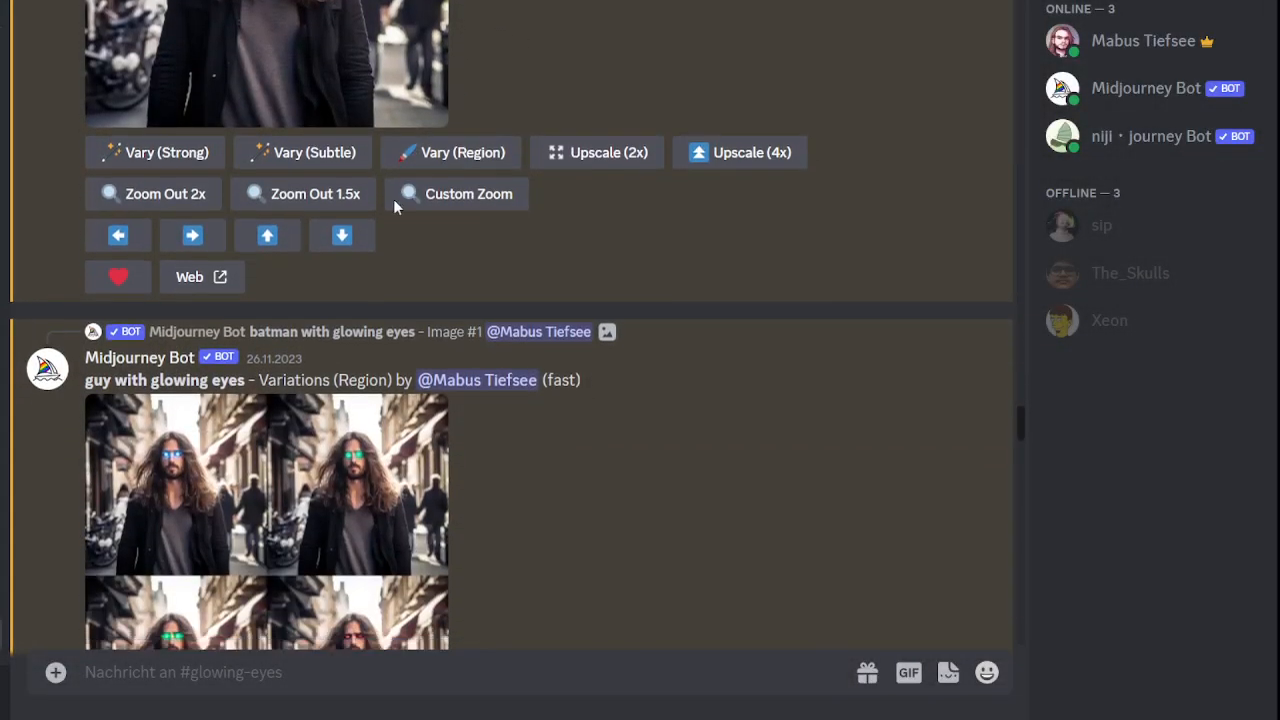
pyautogui.click(277, 260)
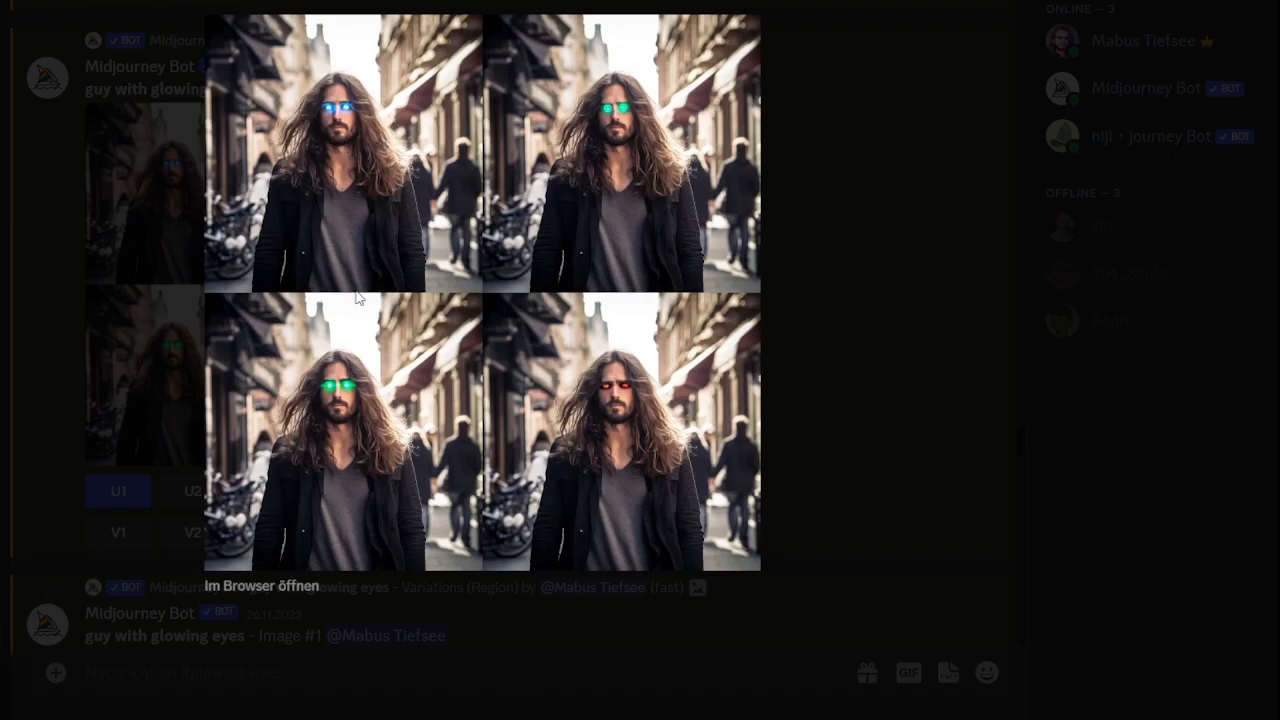
pyautogui.click(819, 290)
pyautogui.scroll(-5, 563, 351)
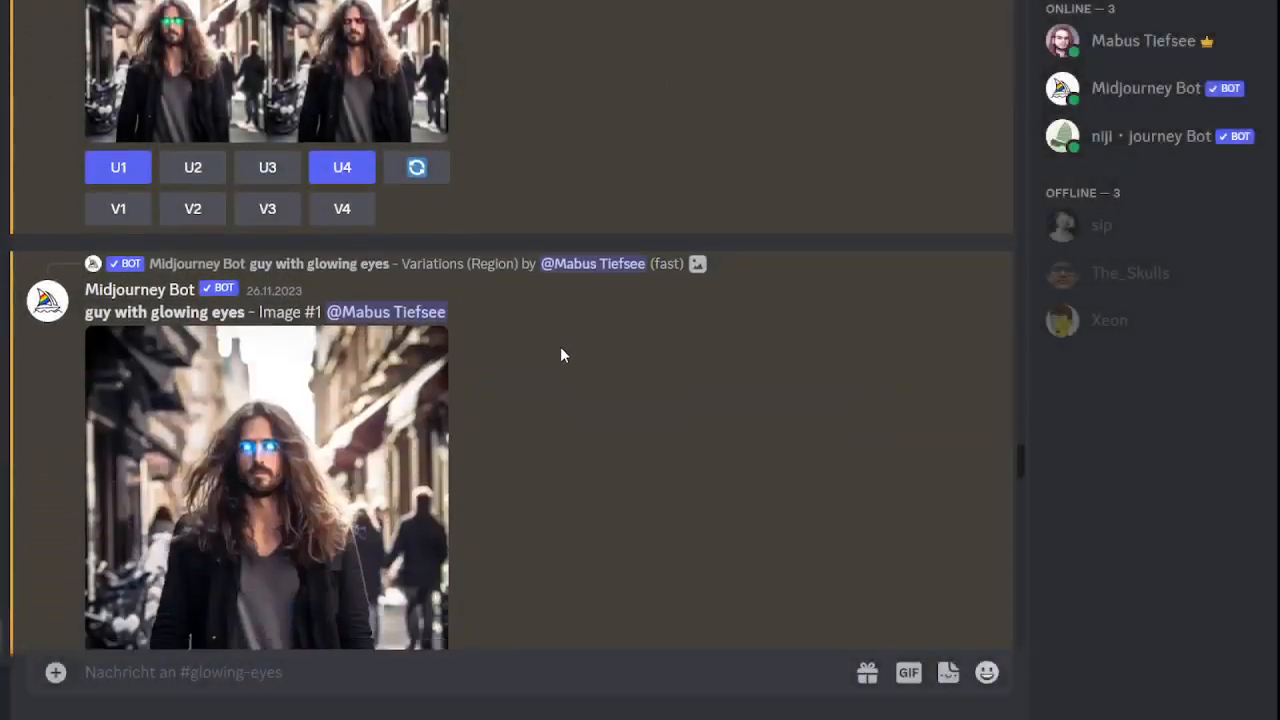
# - View the upscaled Image #1 and Image #4 of the first "guy with glowing eyes" set enlarged
pyautogui.click(277, 324)
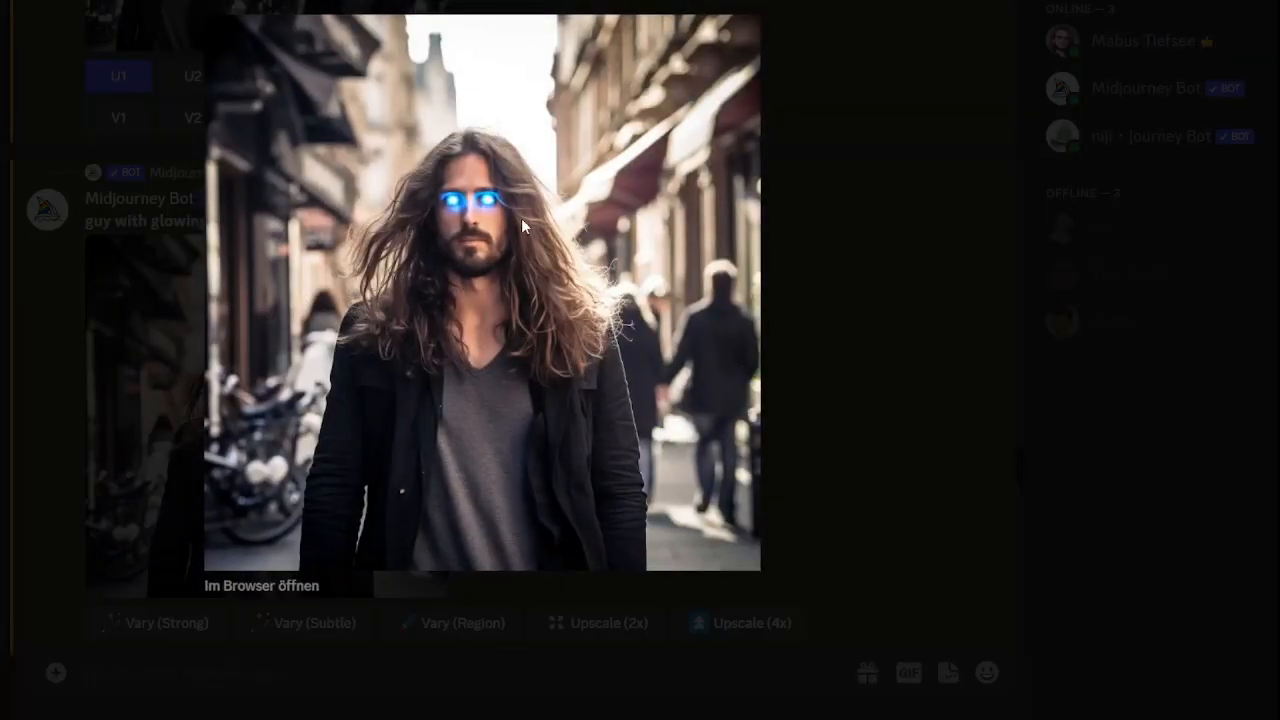
pyautogui.press('Escape')
pyautogui.scroll(-5, 548, 397)
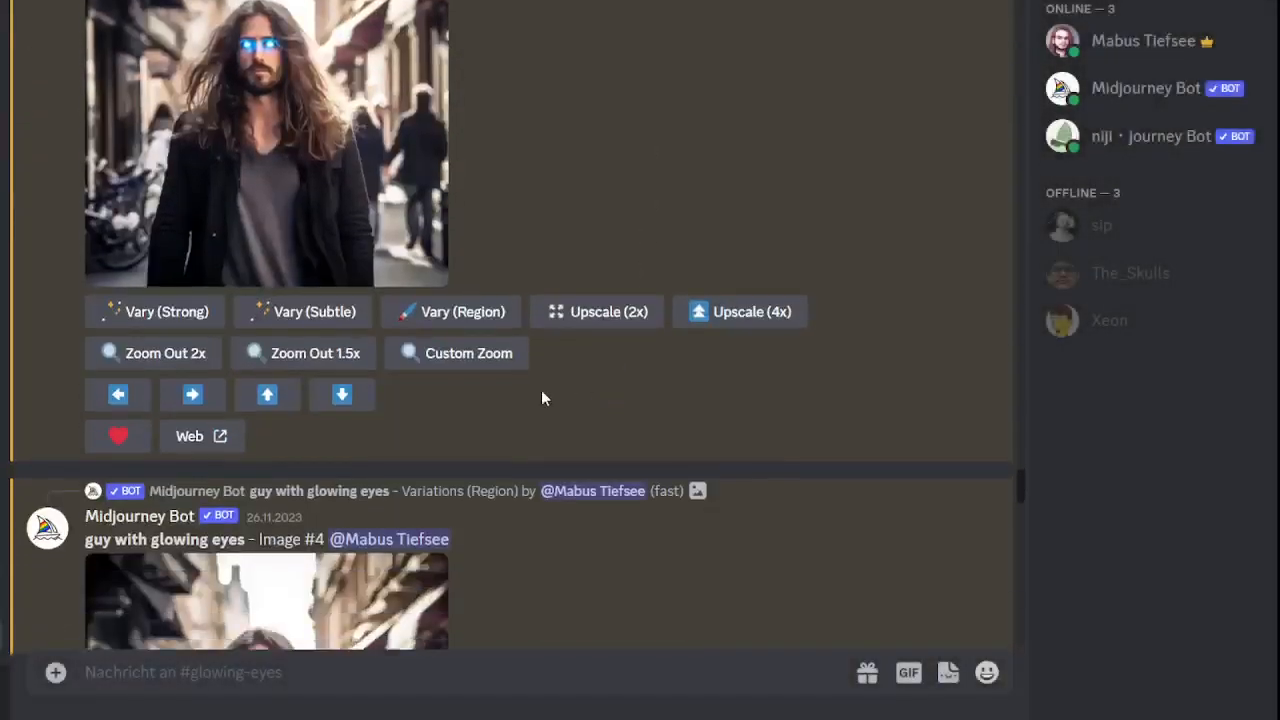
pyautogui.click(334, 441)
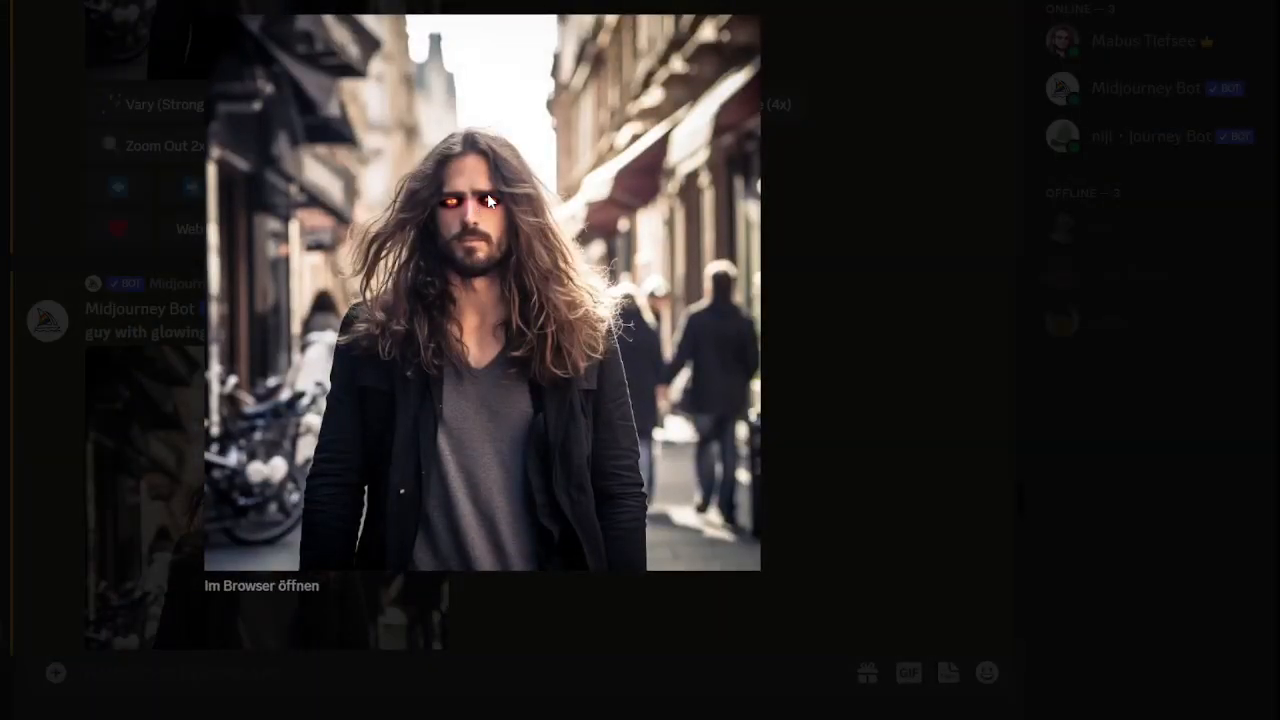
pyautogui.click(803, 311)
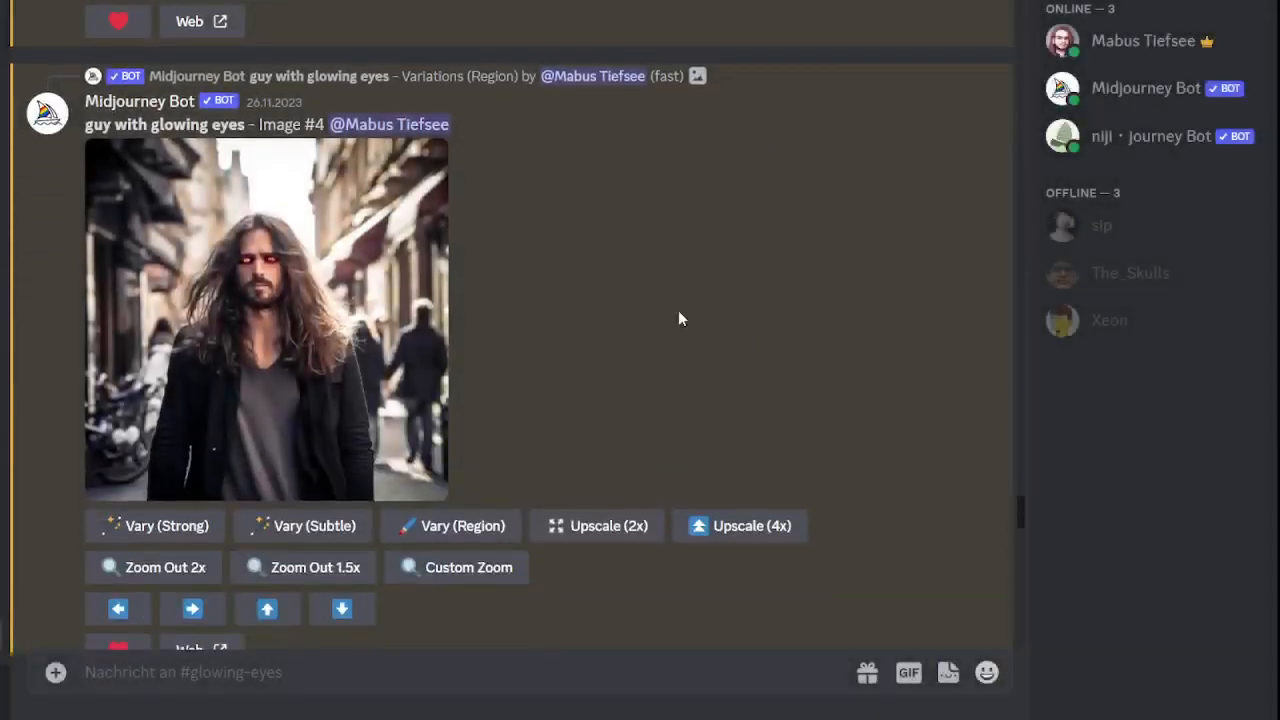
# - Go back to the original "long haired dude in a city" Image #3 and look at its eyes for comparison
pyautogui.scroll(10, 515, 258)
pyautogui.scroll(10, 486, 347)
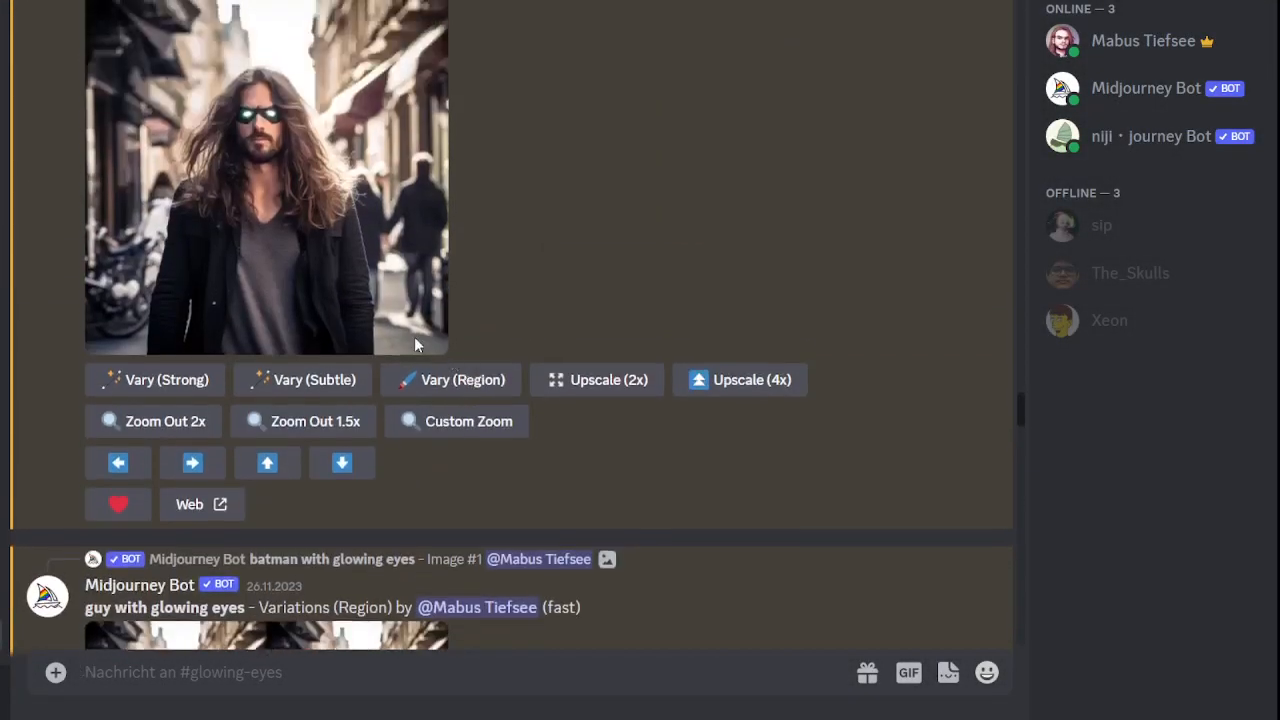
pyautogui.scroll(10, 395, 318)
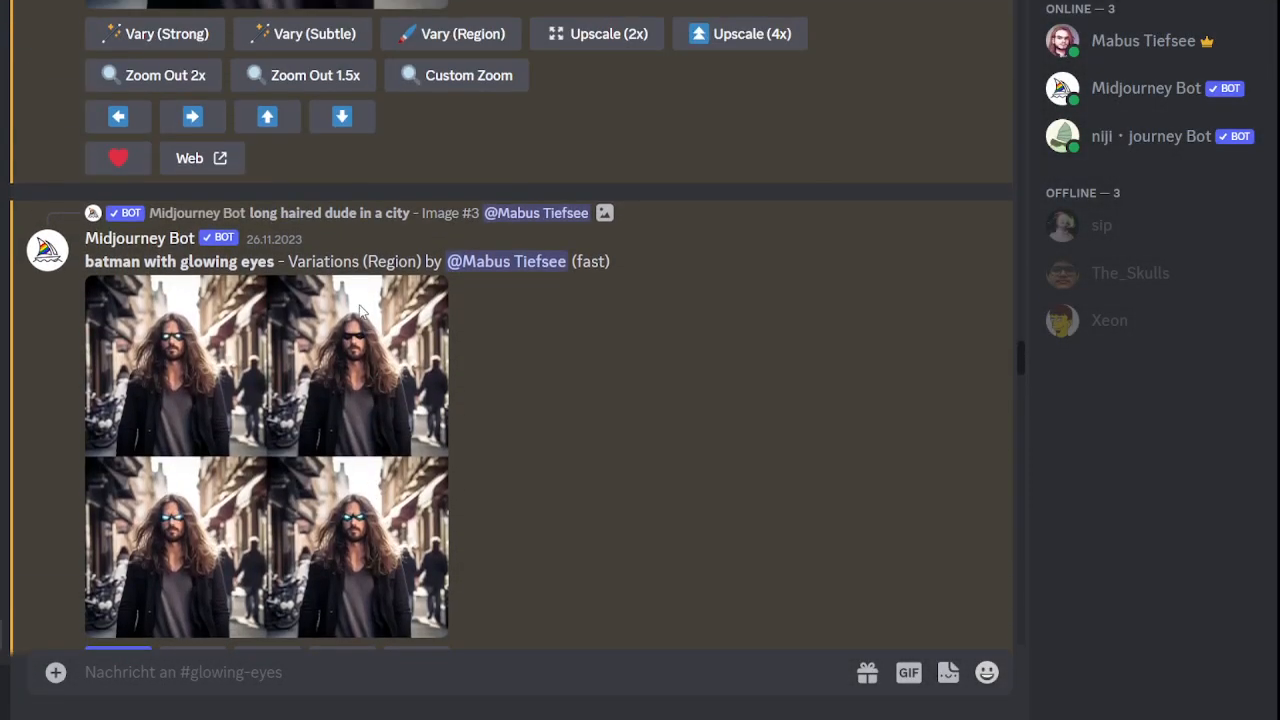
pyautogui.scroll(2, 244, 165)
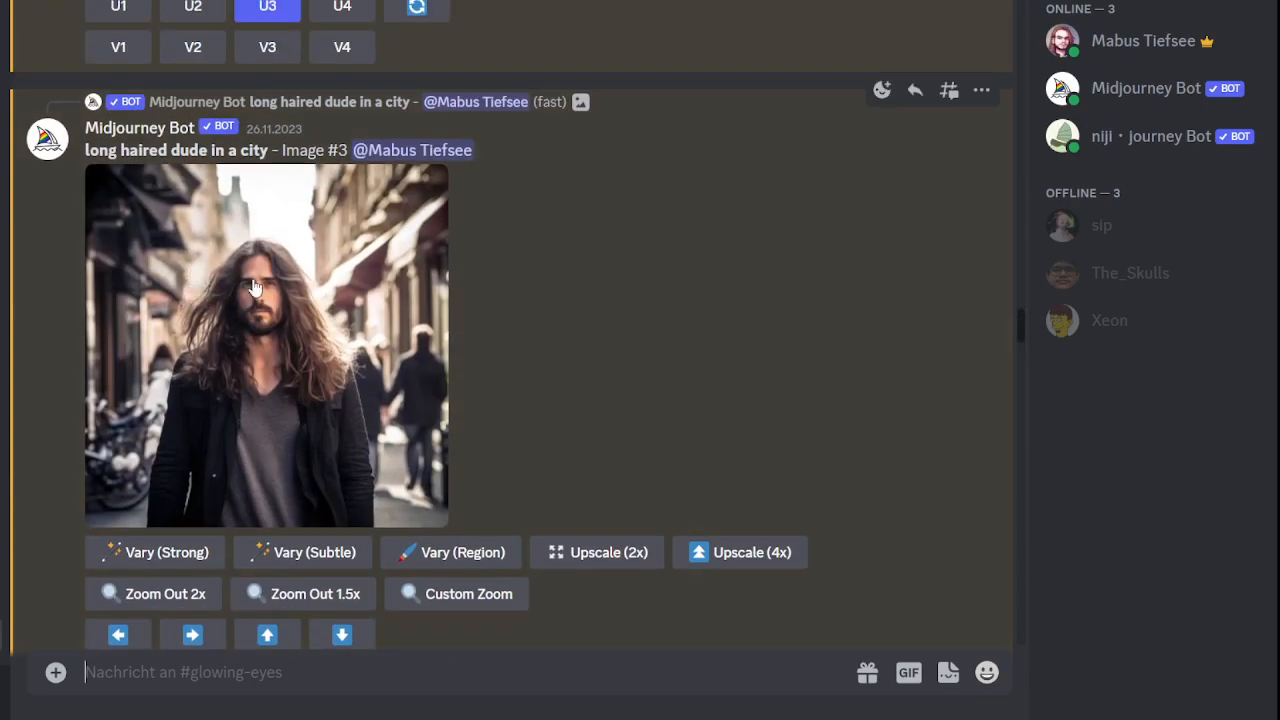
# - Find the second set of "guy with glowing eyes" region variations and examine the grid enlarged
pyautogui.scroll(-14, 266, 415)
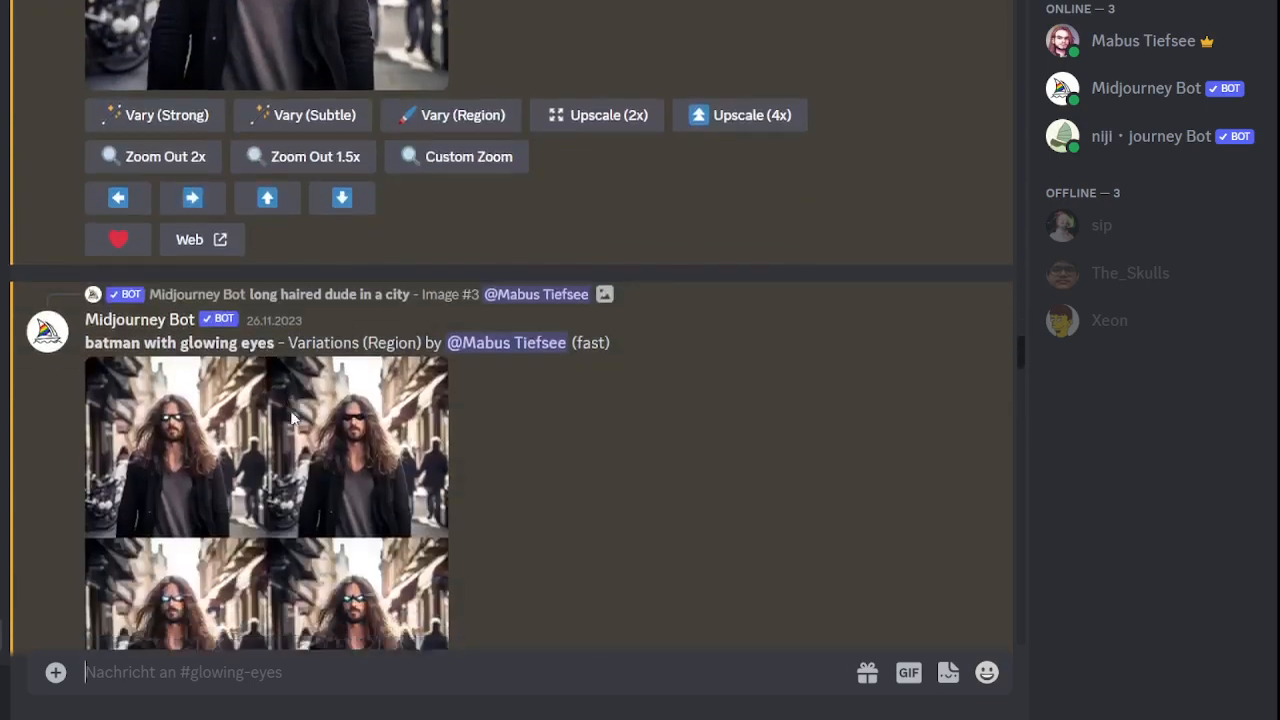
pyautogui.scroll(-20, 294, 406)
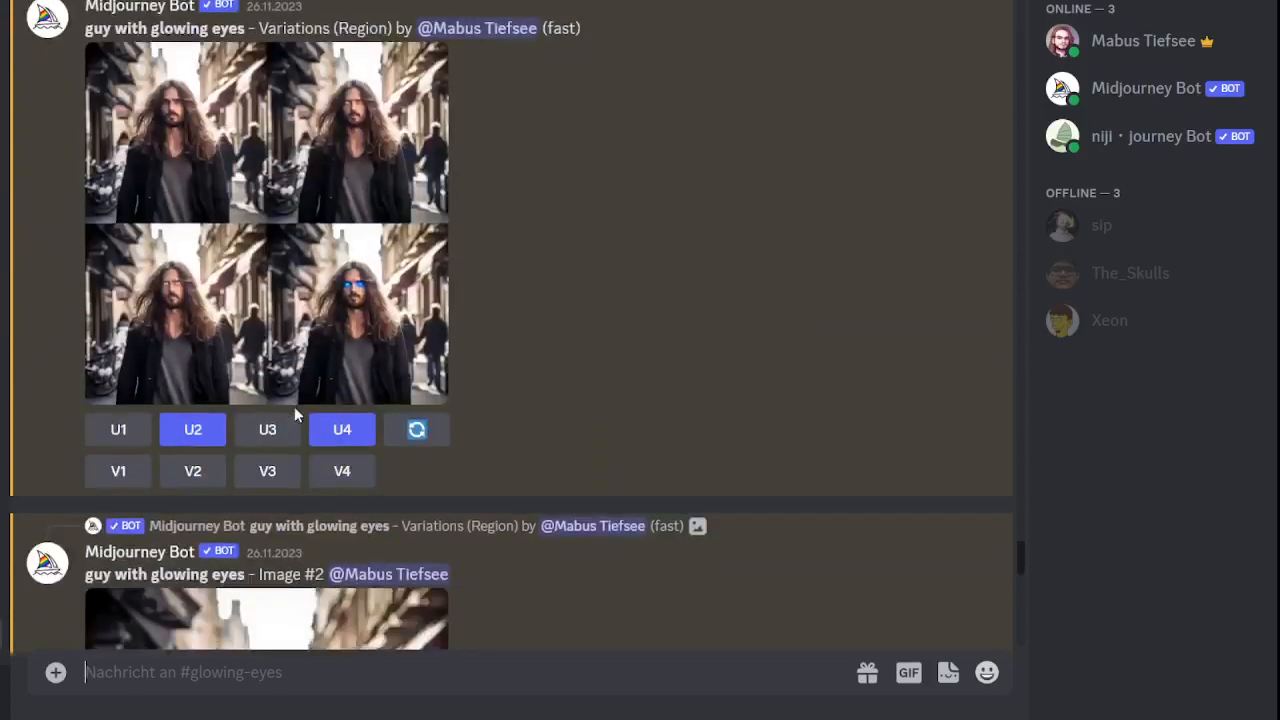
pyautogui.click(244, 312)
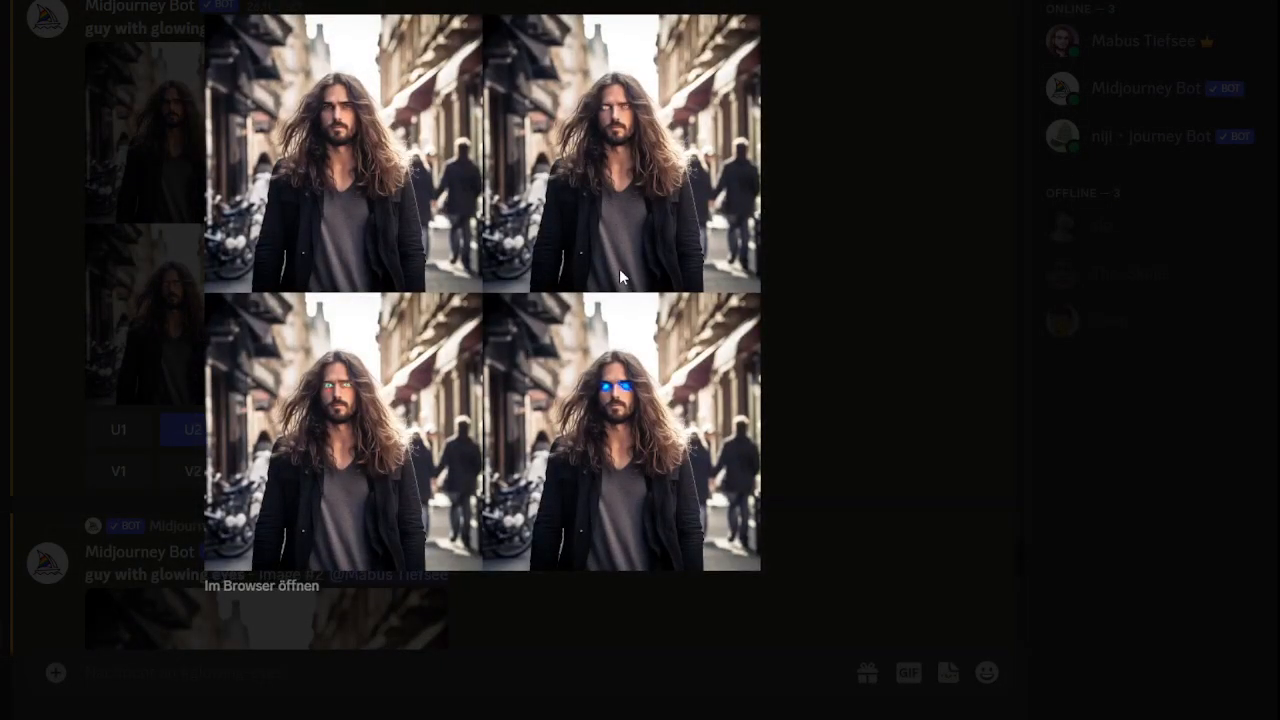
pyautogui.click(800, 398)
# - View the upscaled Image #2 and Image #4 of the second "guy with glowing eyes" set enlarged
pyautogui.scroll(-4, 663, 426)
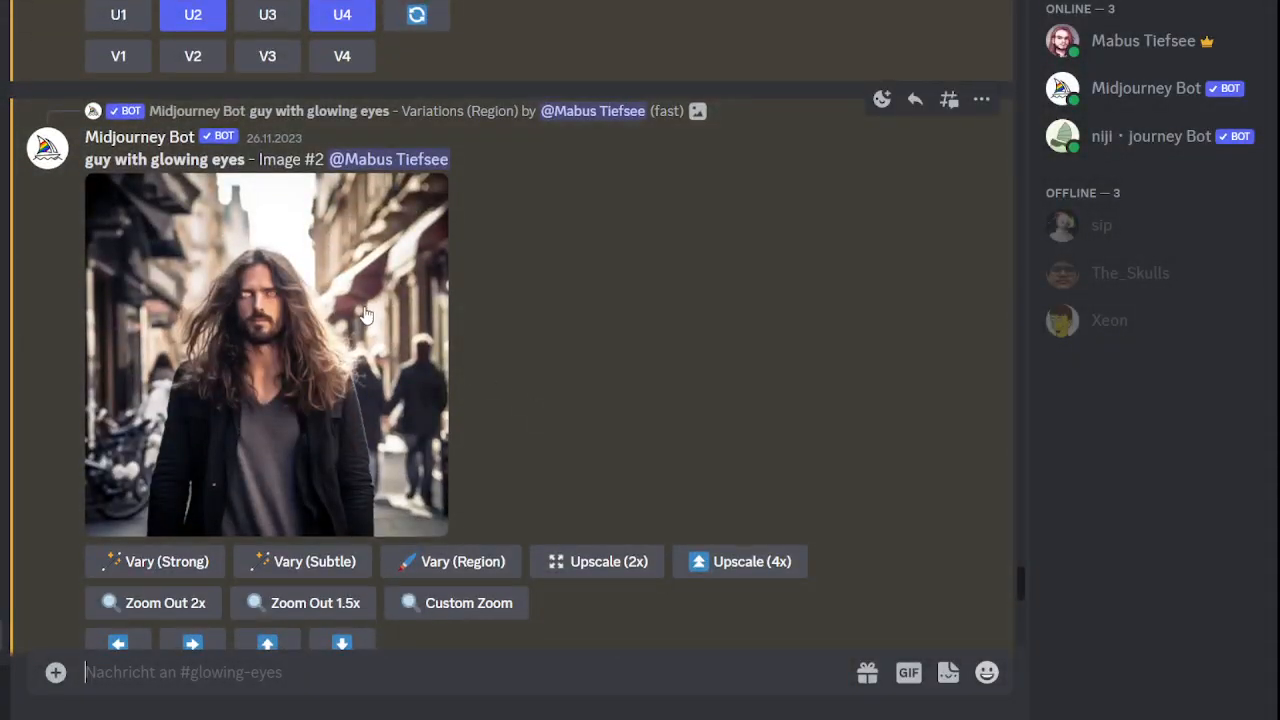
pyautogui.click(366, 316)
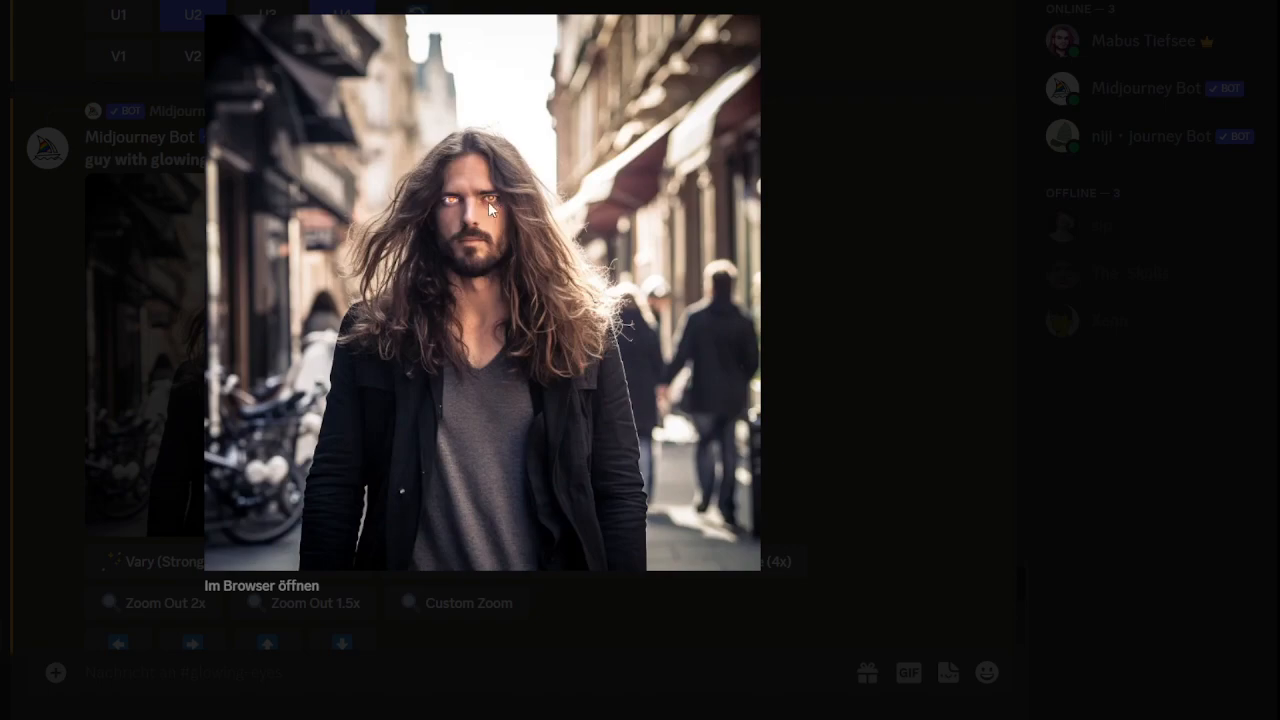
pyautogui.click(789, 314)
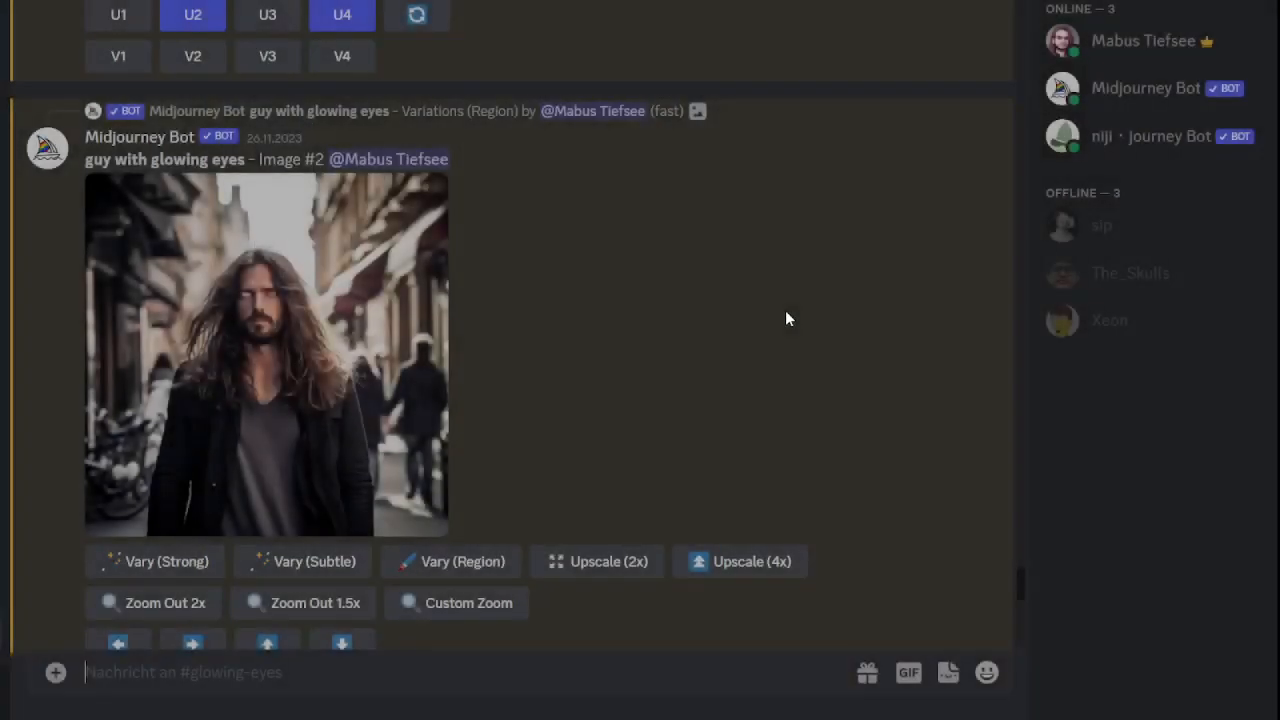
pyautogui.scroll(-2, 636, 355)
pyautogui.scroll(-4, 635, 354)
pyautogui.click(401, 378)
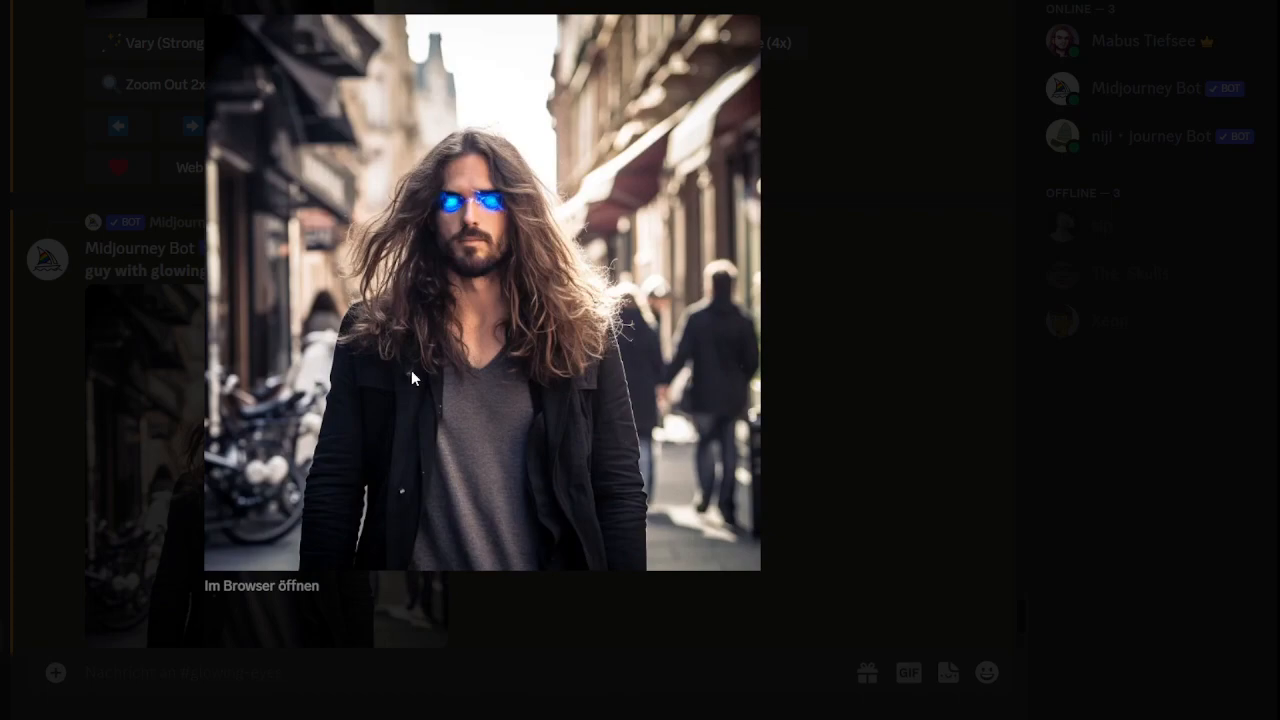
pyautogui.click(125, 410)
# - Look back through the "guy with glowing eyes" results and revisit the red-eyed Image #4 from the first set
pyautogui.scroll(-10, 310, 462)
pyautogui.scroll(10, 320, 440)
pyautogui.scroll(8, 330, 368)
pyautogui.scroll(-3, 315, 377)
pyautogui.scroll(-10, 314, 376)
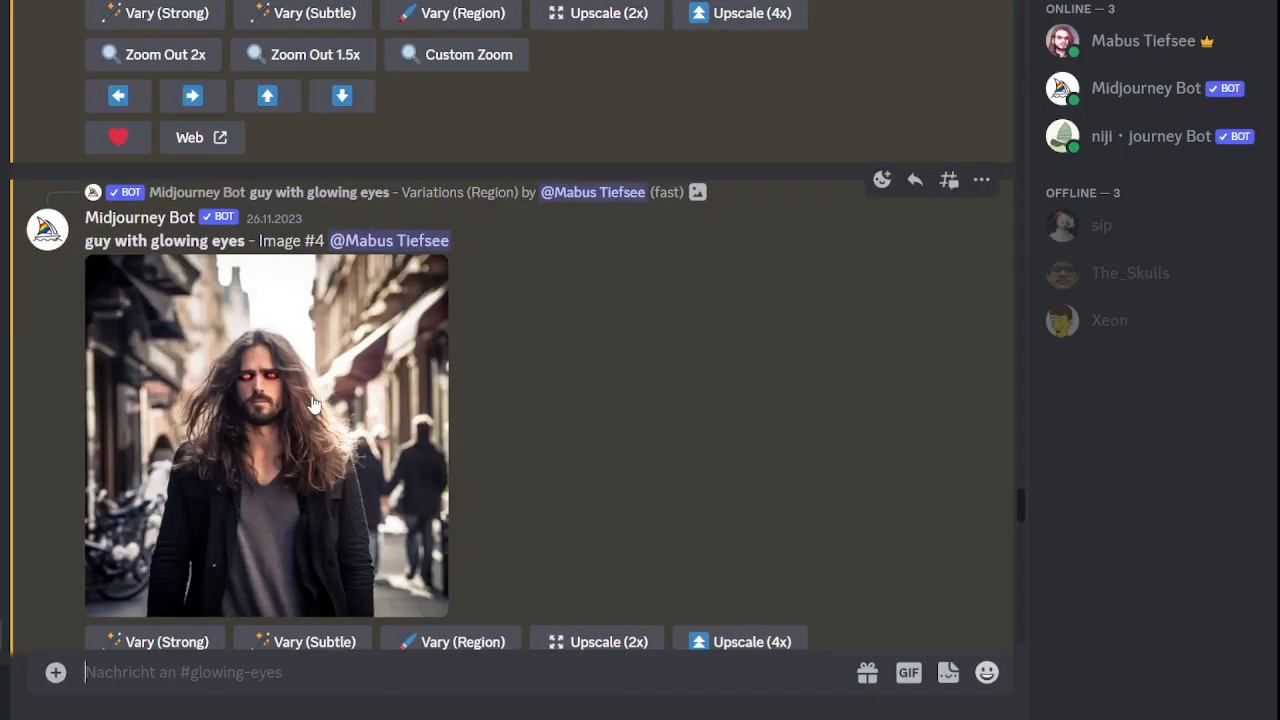